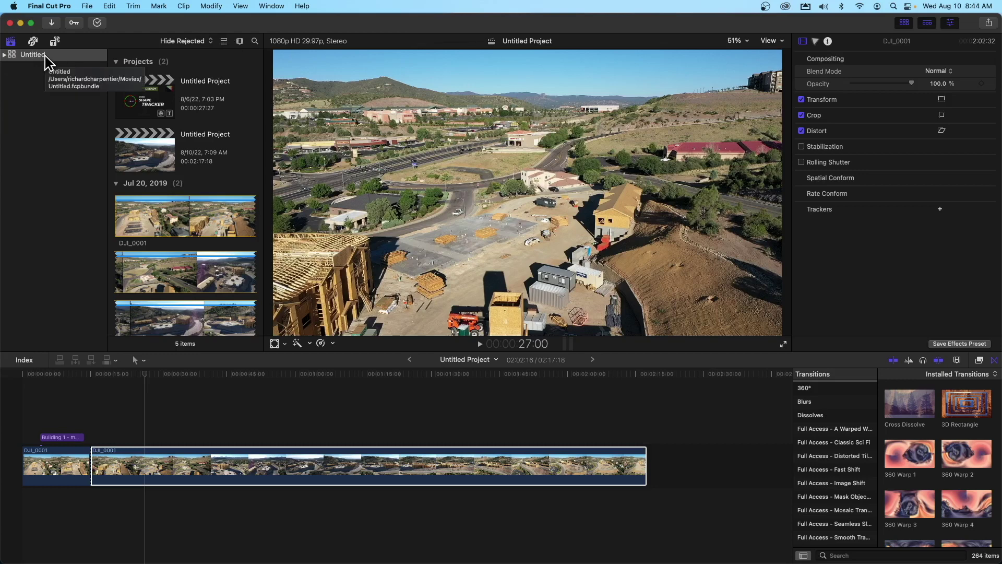
Expand the Untitled library to view its events and collapse it again
{"action": "left_click", "coordinate": [4, 55]}
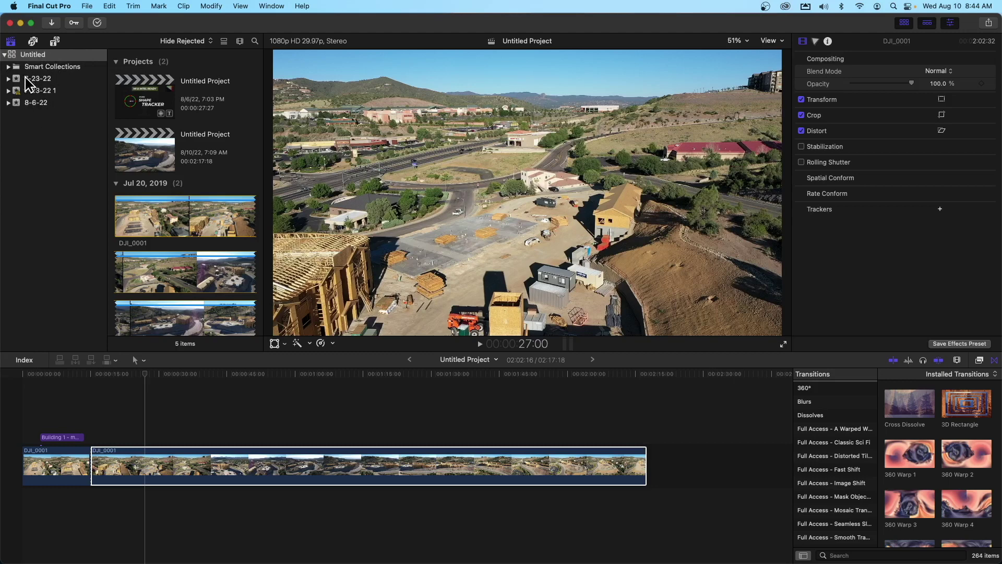
{"action": "left_click", "coordinate": [4, 55]}
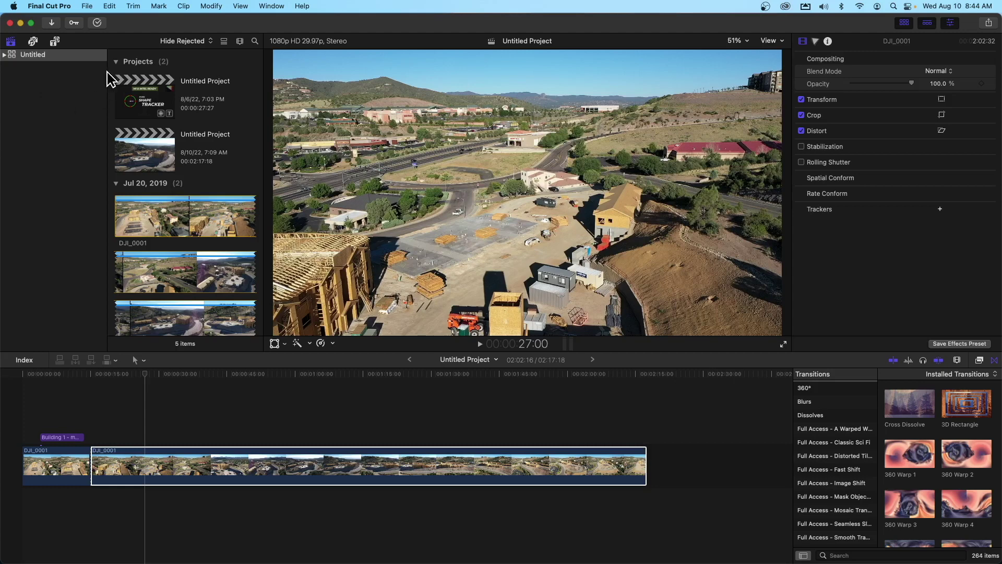
Create a new library named Final Cut For Drones in the 1 FinalCut_Drone_Video_Editing folder on the All Email drive
{"action": "left_click", "coordinate": [87, 7]}
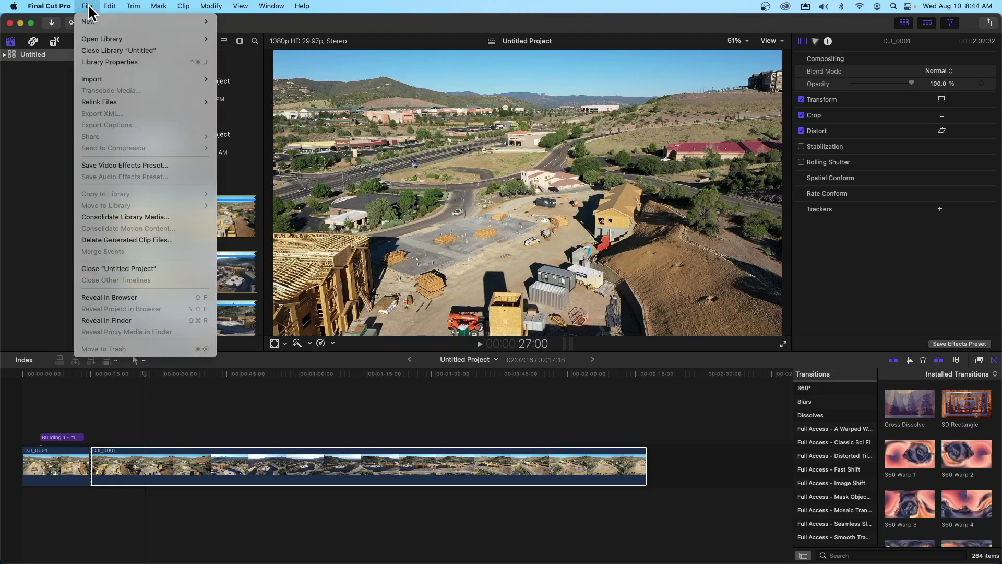
{"action": "mouse_move", "coordinate": [92, 25]}
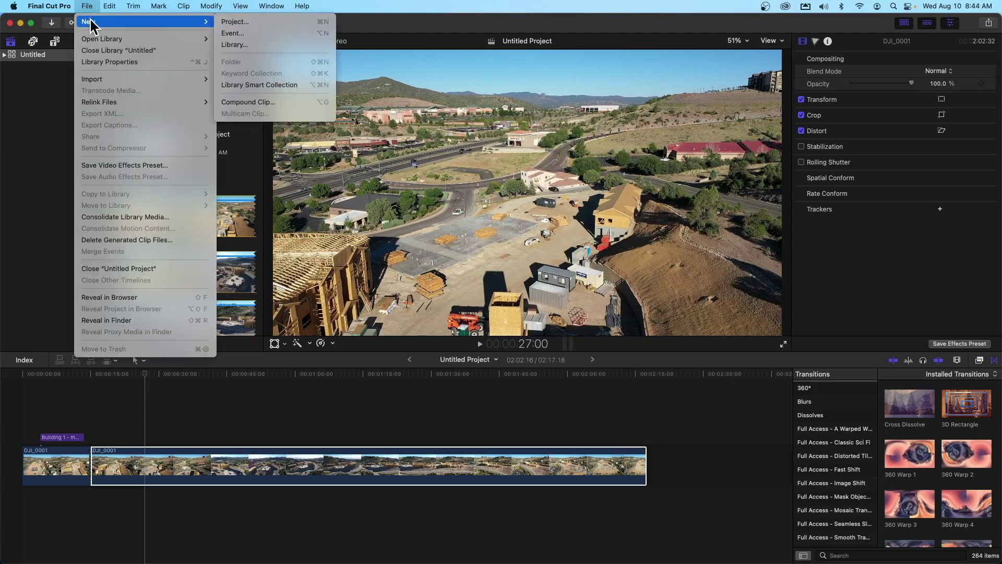
{"action": "left_click", "coordinate": [259, 45]}
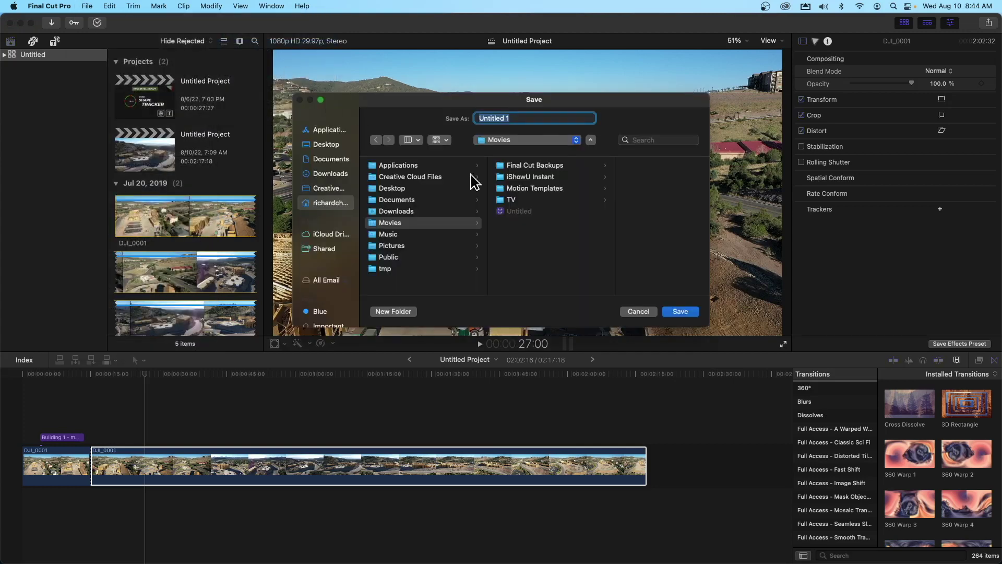
{"action": "left_click", "coordinate": [325, 281]}
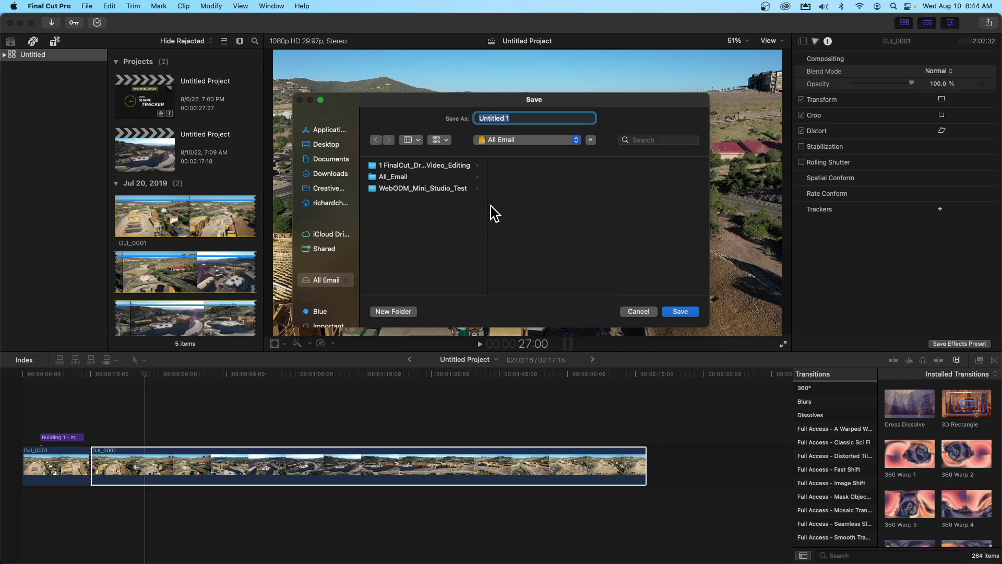
{"action": "left_click", "coordinate": [448, 166]}
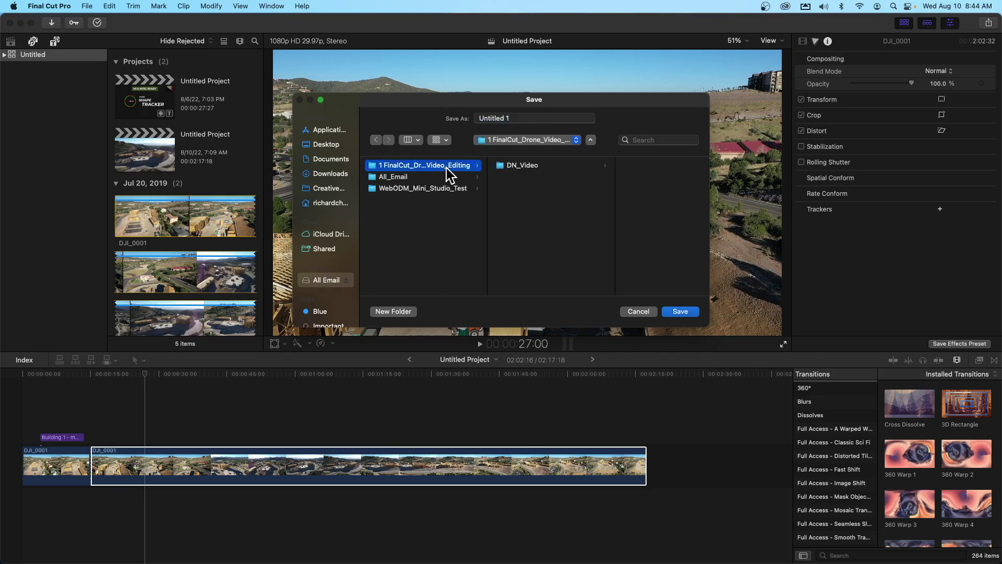
{"action": "left_click", "coordinate": [533, 119]}
{"action": "triple_click", "coordinate": [534, 119]}
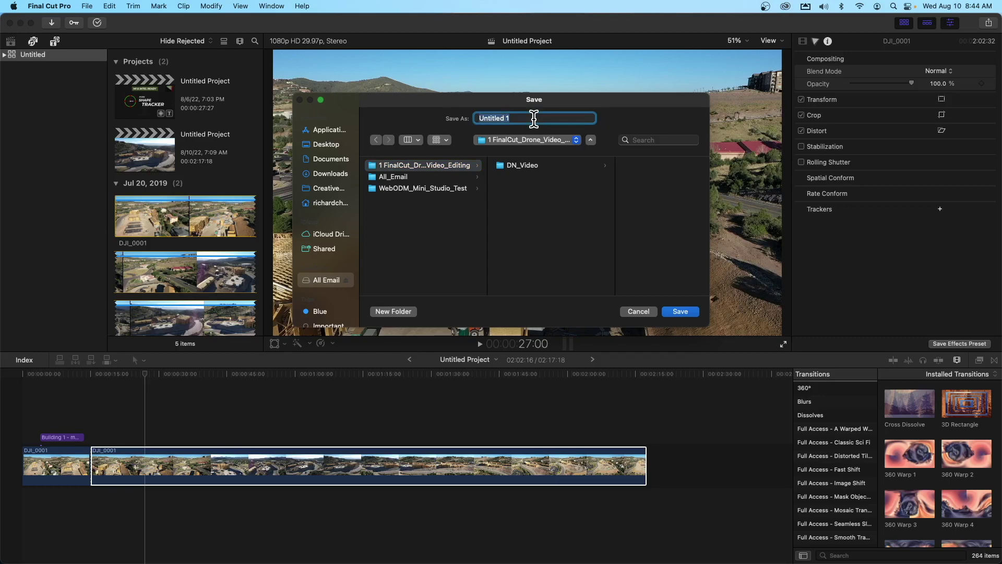
{"action": "type", "text": "Final Cut For Drones"}
{"action": "left_click", "coordinate": [679, 312]}
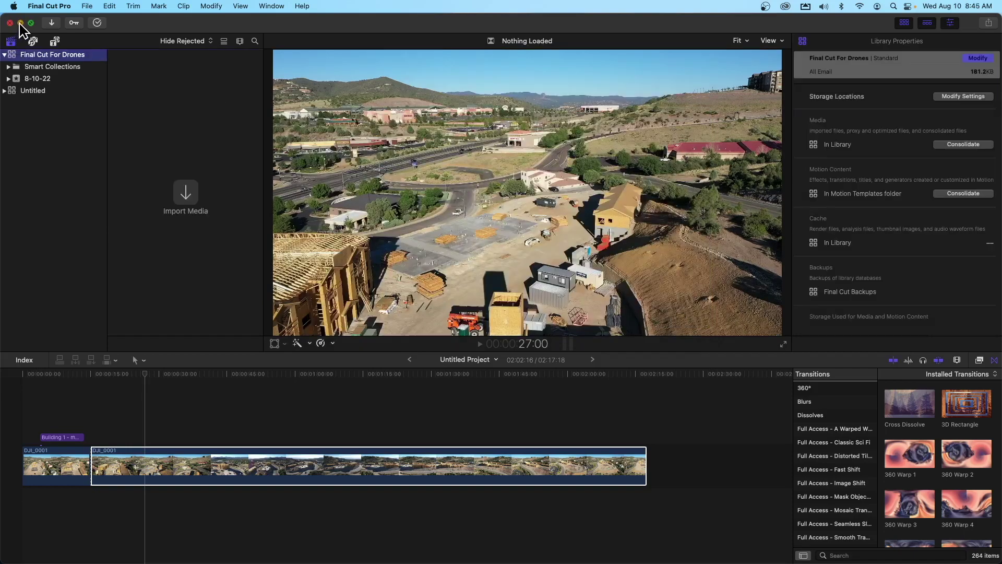
Switch to Finder, locate the Final Cut For Drones library in 1 FinalCut_Drone_Video_Editing on the All Email drive, and return to Final Cut Pro
{"action": "left_click", "coordinate": [20, 23]}
{"action": "double_click", "coordinate": [898, 504]}
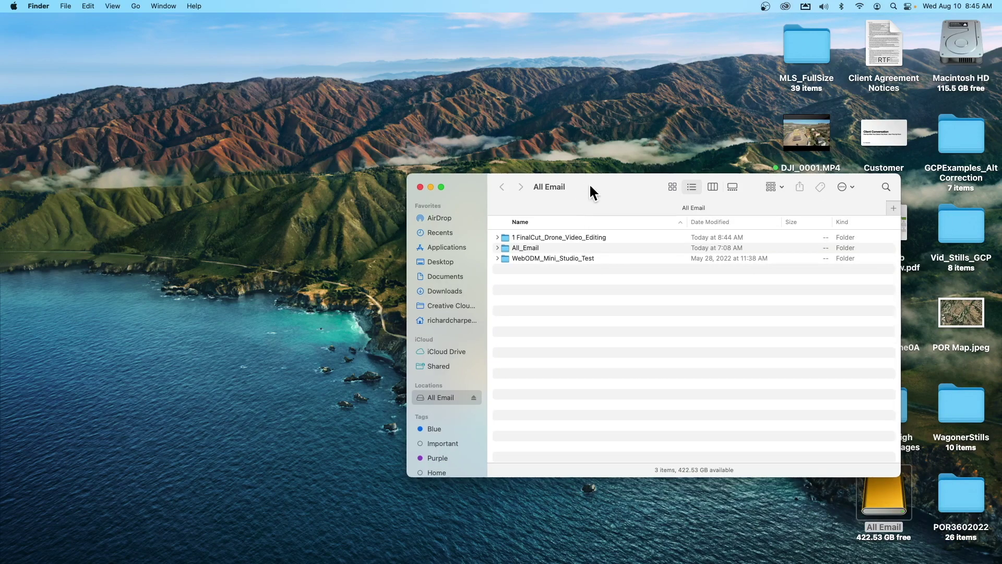
{"action": "left_click_drag", "start_coordinate": [590, 186], "coordinate": [405, 96]}
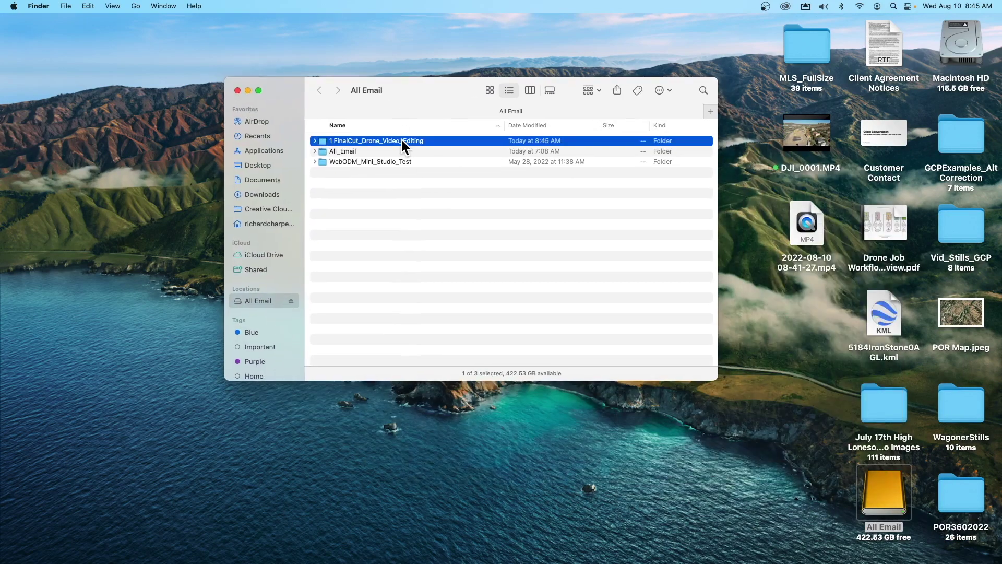
{"action": "double_click", "coordinate": [415, 141]}
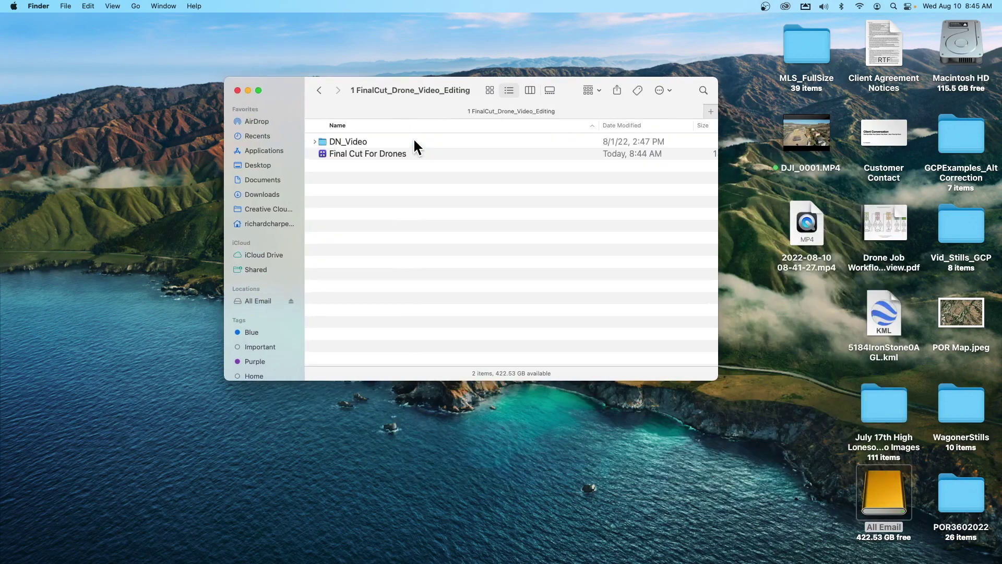
{"action": "left_click", "coordinate": [371, 157]}
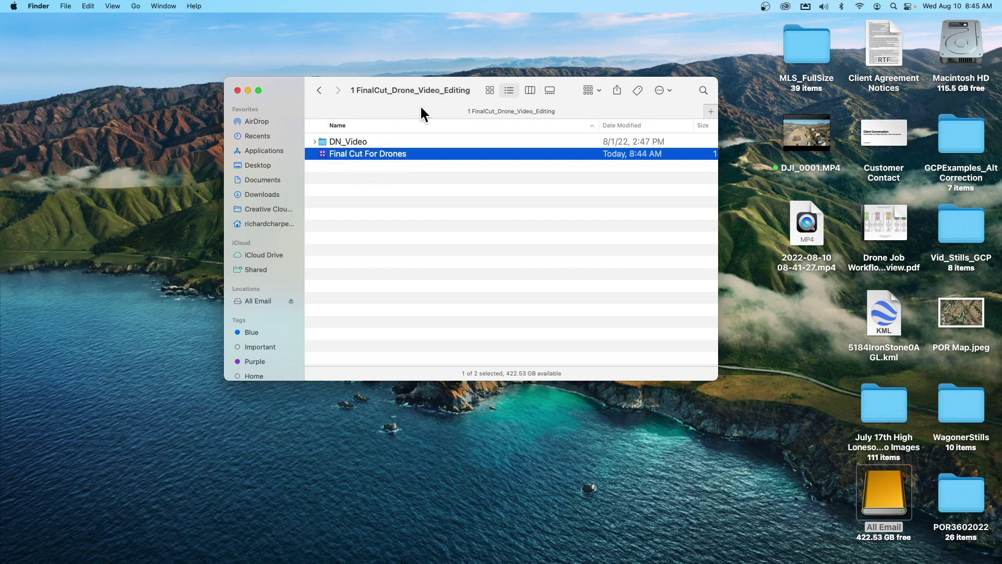
{"action": "left_click", "coordinate": [237, 91]}
{"action": "mouse_move", "coordinate": [793, 562]}
{"action": "left_click", "coordinate": [921, 541]}
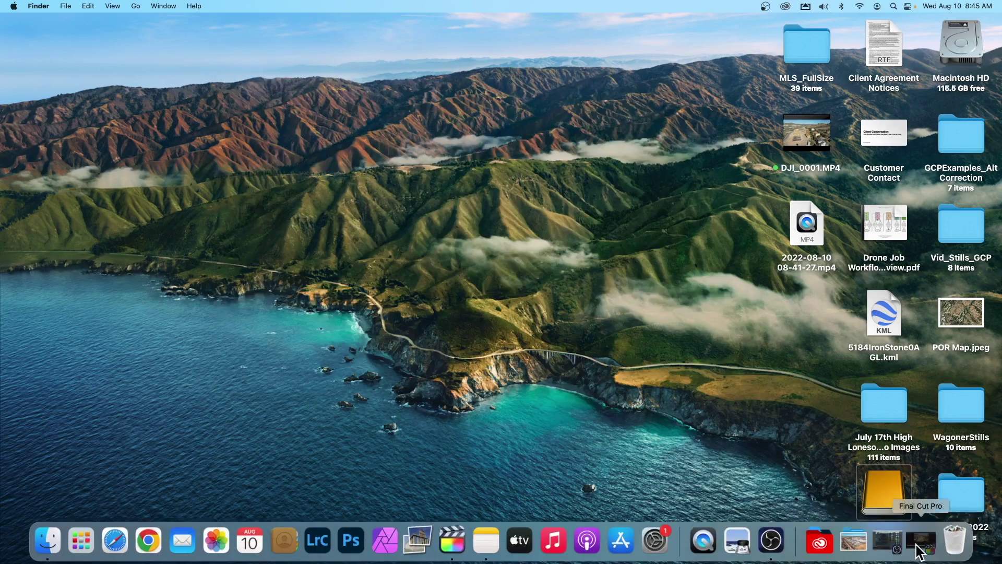
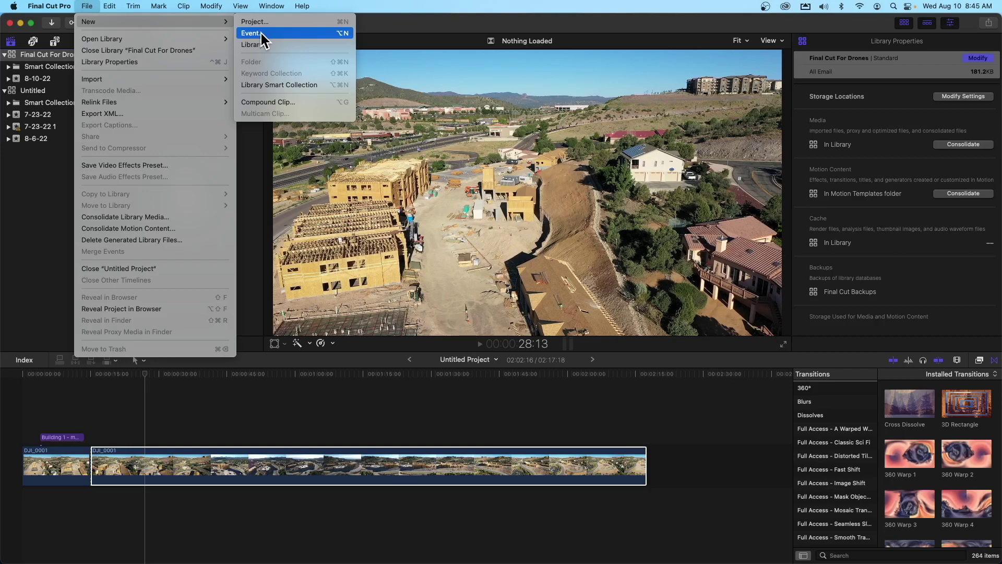
Start a new event in the Final Cut For Drones library, name it 1-Final Cut Start, and copy that name
{"action": "left_click", "coordinate": [259, 35]}
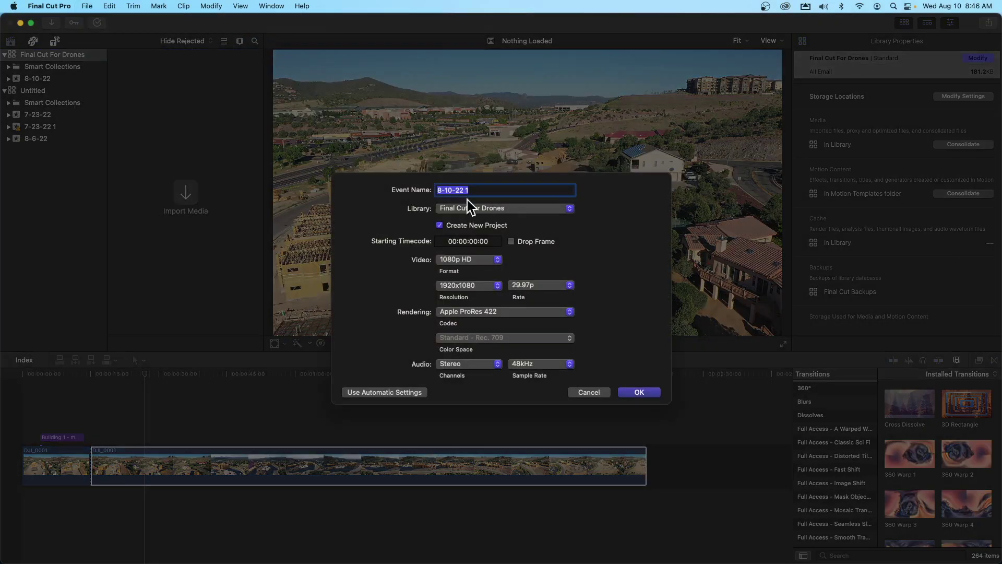
{"action": "left_click", "coordinate": [480, 191]}
{"action": "key", "text": "super+a"}
{"action": "type", "text": "1-Final Cut Start"}
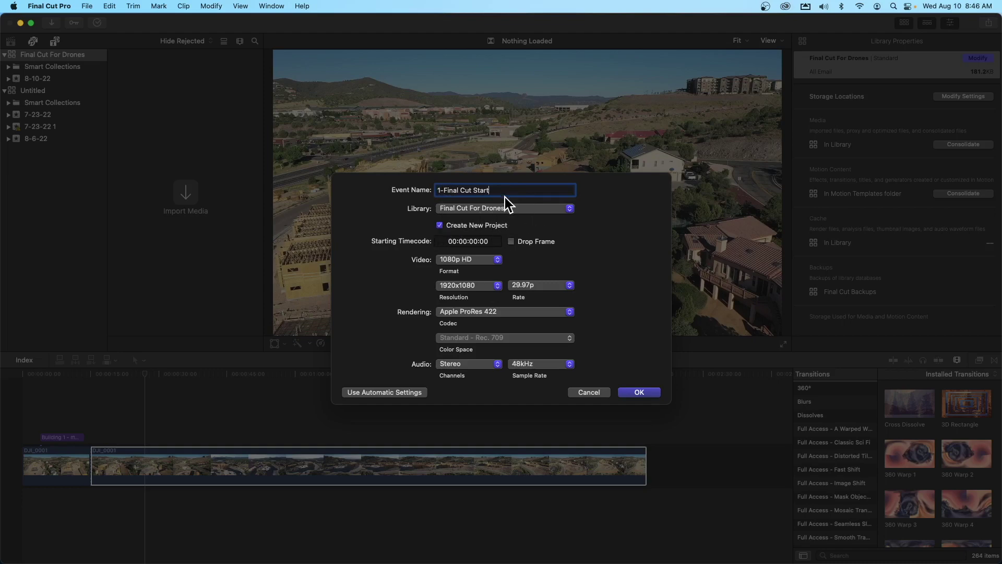
{"action": "left_click_drag", "start_coordinate": [500, 190], "coordinate": [431, 188]}
{"action": "key", "text": "super+c"}
Review the available video formats and rendering codecs for the new event's project without changing them
{"action": "left_click", "coordinate": [496, 260]}
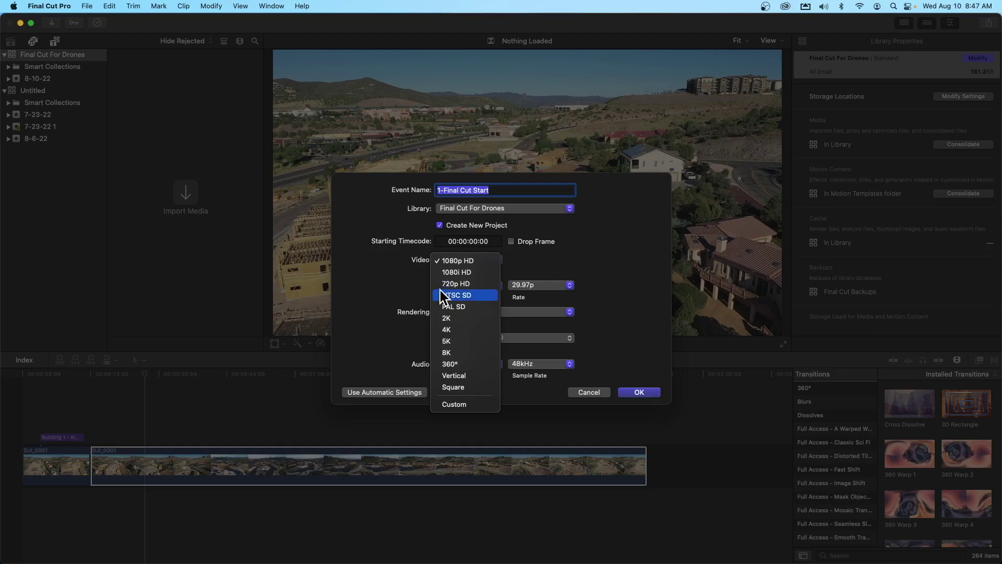
{"action": "left_click", "coordinate": [651, 228]}
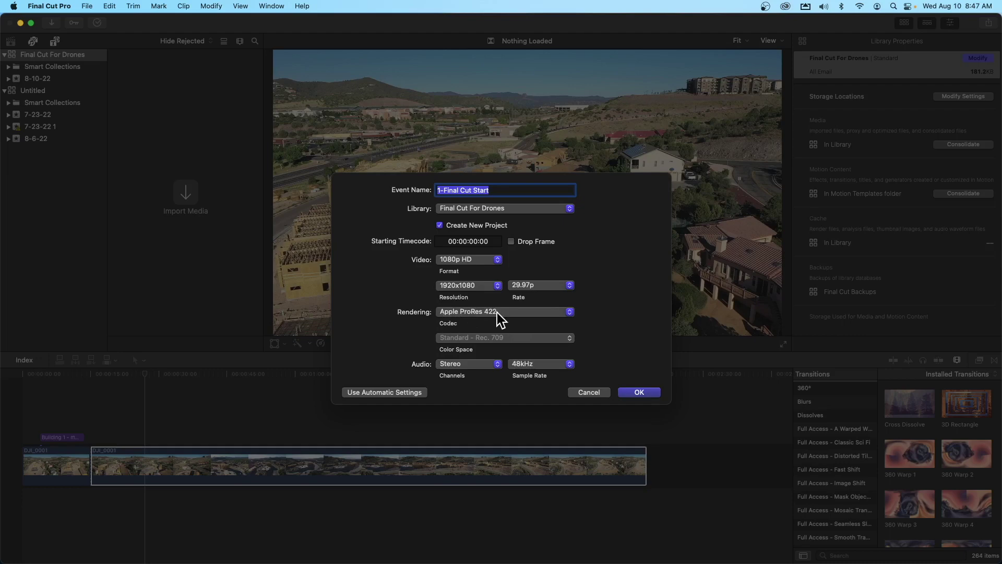
{"action": "left_click", "coordinate": [570, 312]}
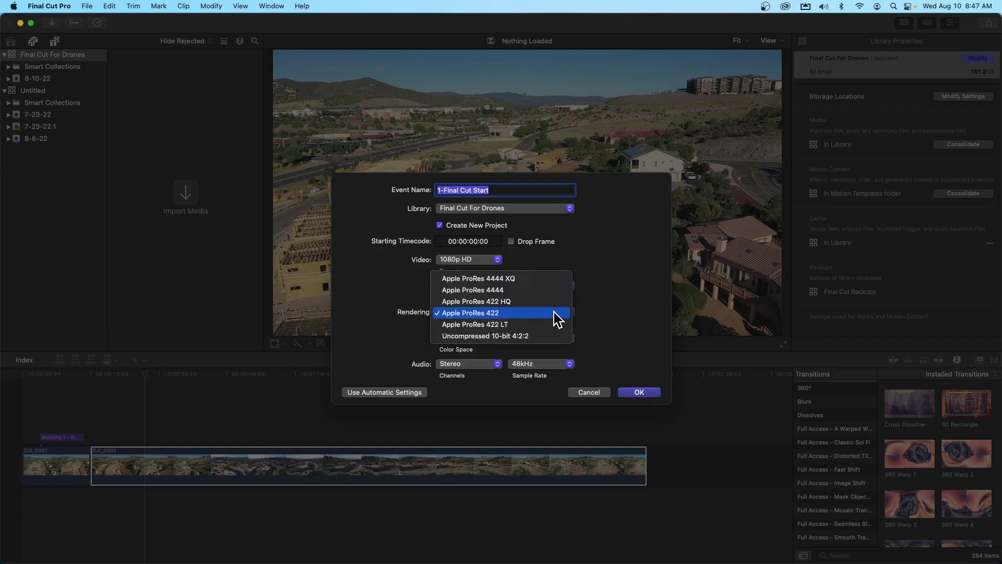
{"action": "left_click", "coordinate": [629, 308]}
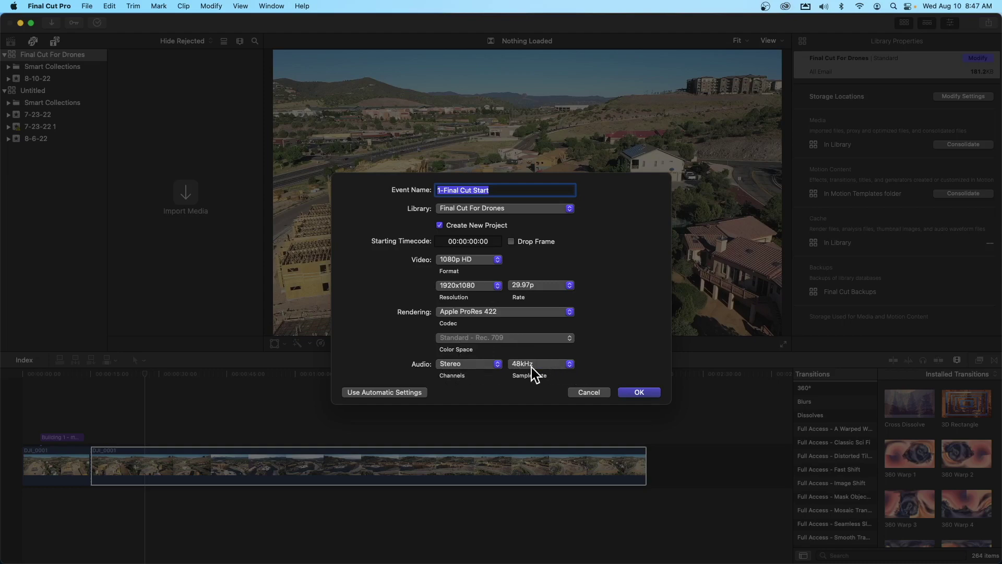
Compare the automatic project settings with the custom ones and create the event using the custom settings
{"action": "left_click", "coordinate": [371, 393]}
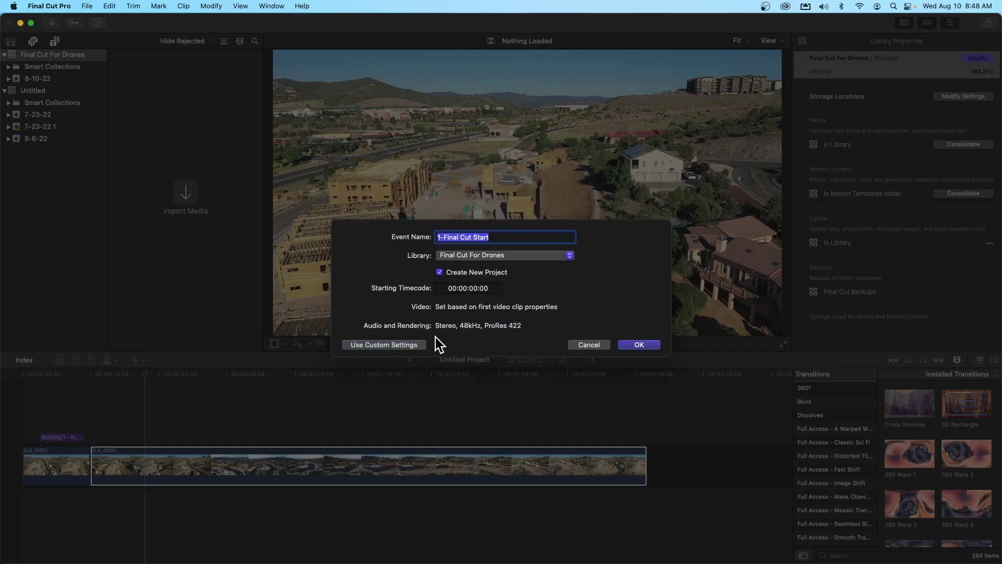
{"action": "left_click", "coordinate": [393, 345]}
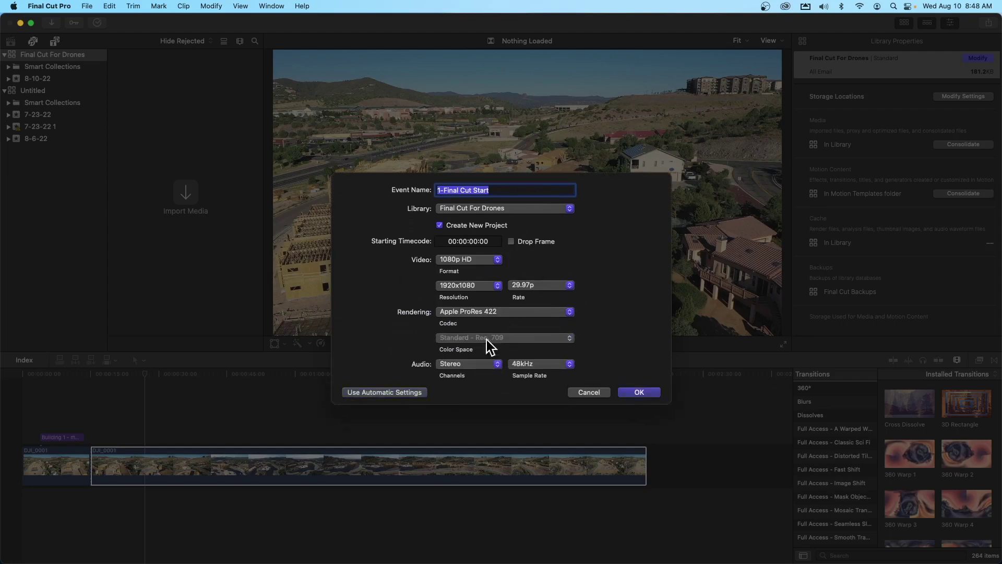
{"action": "left_click", "coordinate": [631, 392]}
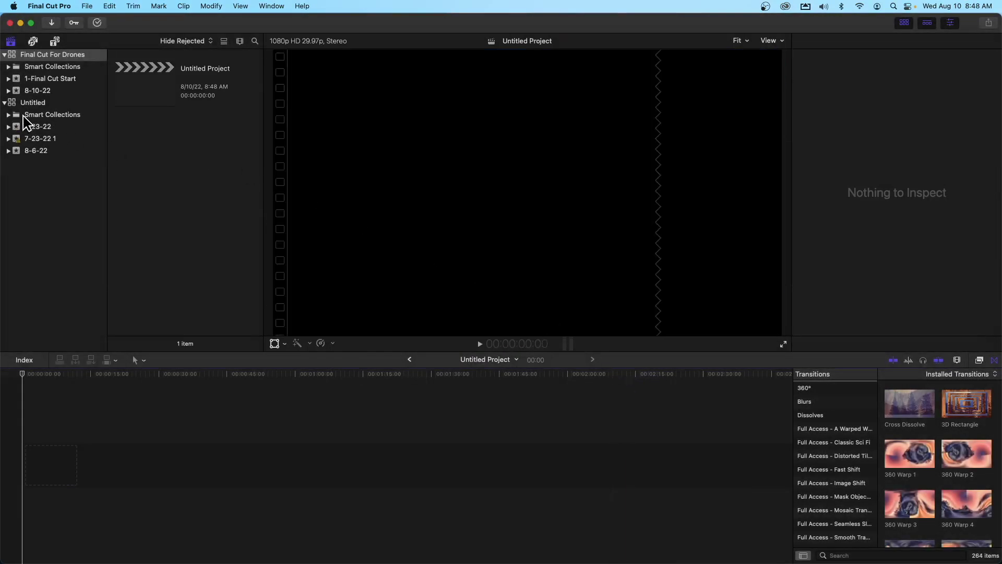
Rename the new untitled project as 1-Final Cut Start and select the 1-Final Cut Start event
{"action": "left_click", "coordinate": [4, 103]}
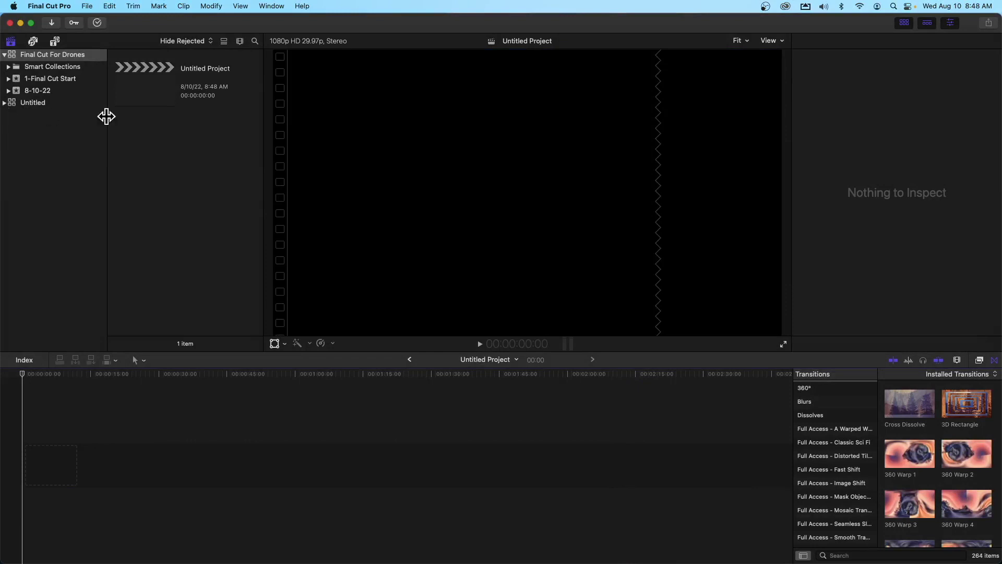
{"action": "left_click", "coordinate": [214, 68]}
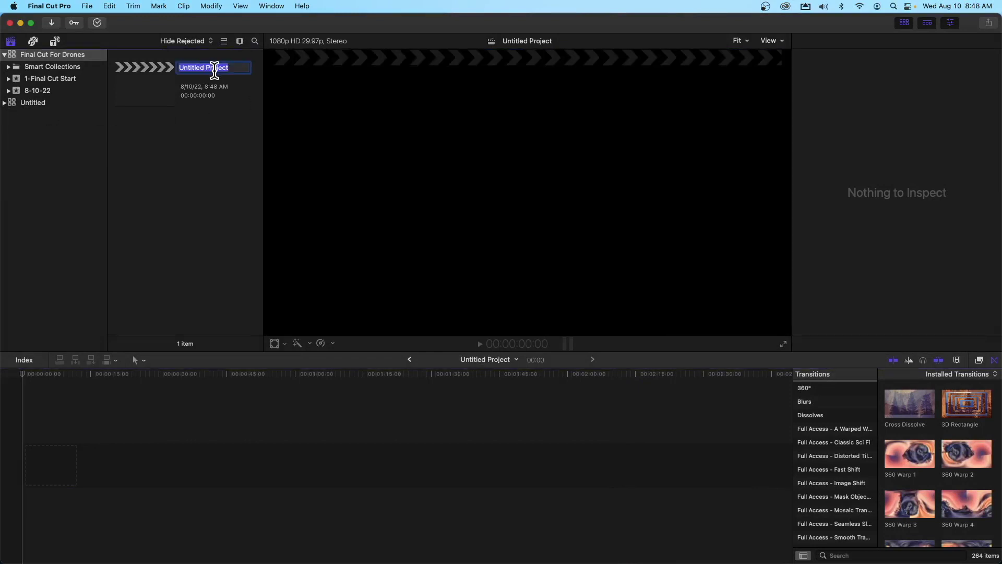
{"action": "type", "text": "1-Final Cut Start"}
{"action": "key", "text": "Return"}
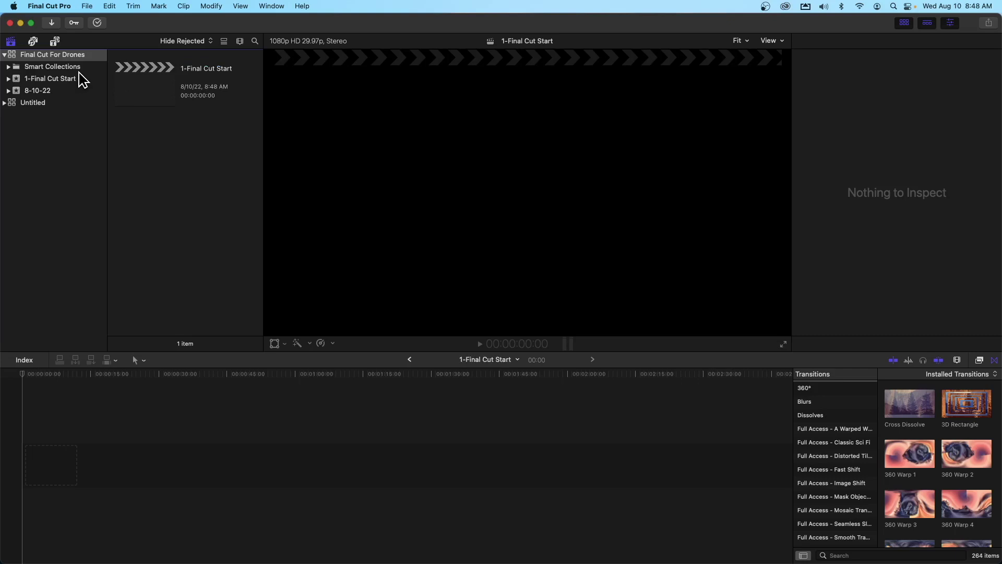
{"action": "left_click", "coordinate": [54, 80]}
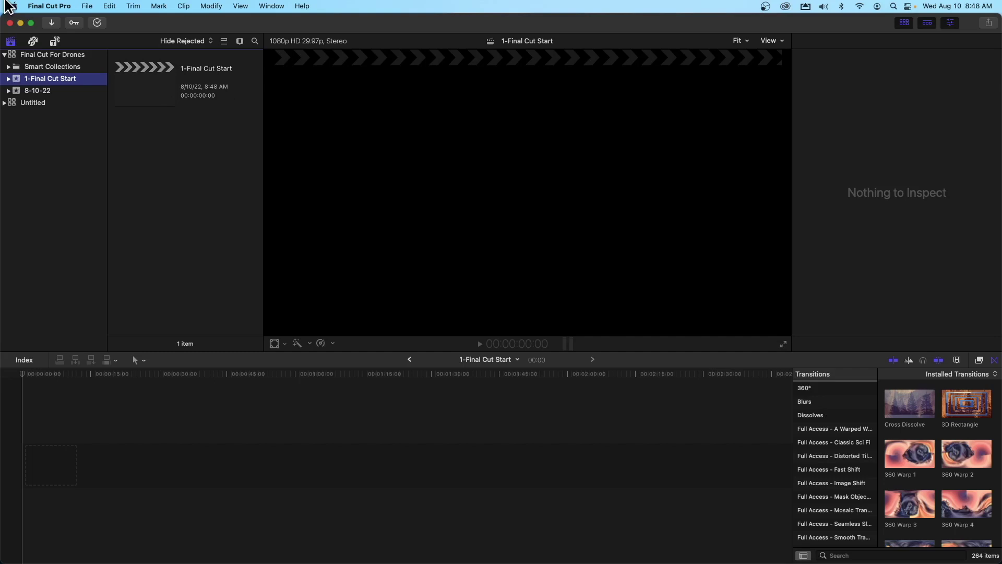
{"action": "left_click", "coordinate": [66, 6]}
{"action": "mouse_move", "coordinate": [89, 7]}
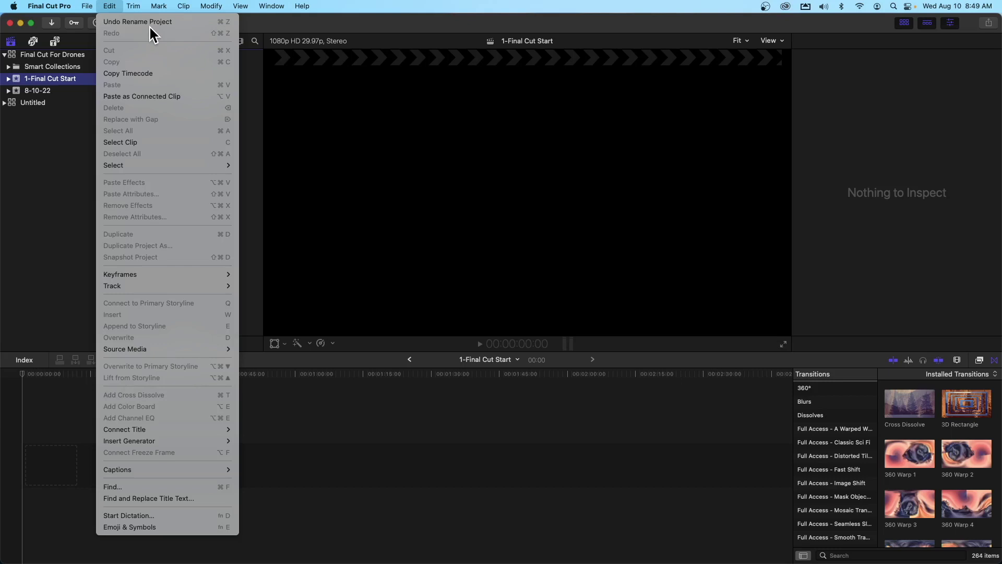
{"action": "mouse_move", "coordinate": [138, 5]}
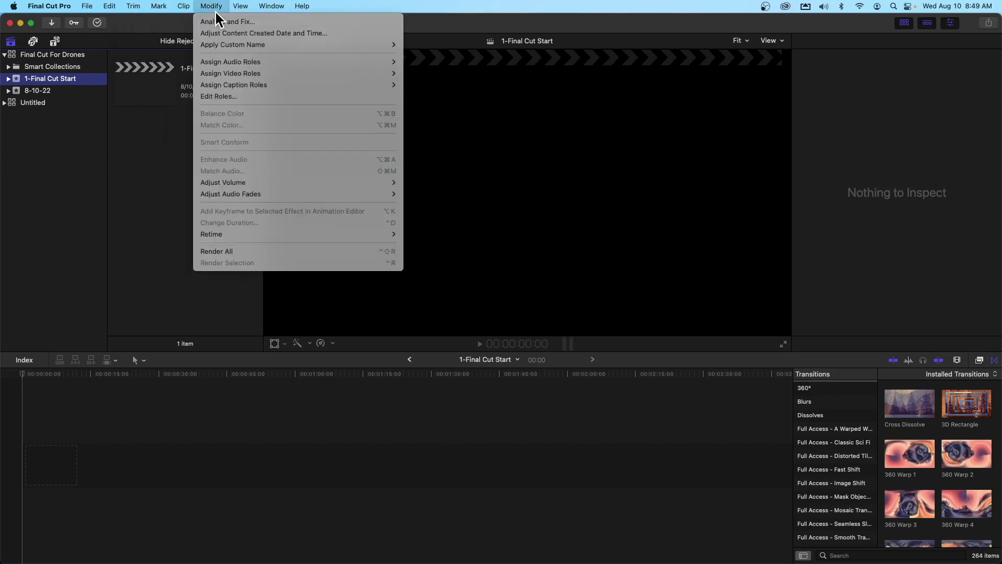
{"action": "mouse_move", "coordinate": [240, 12]}
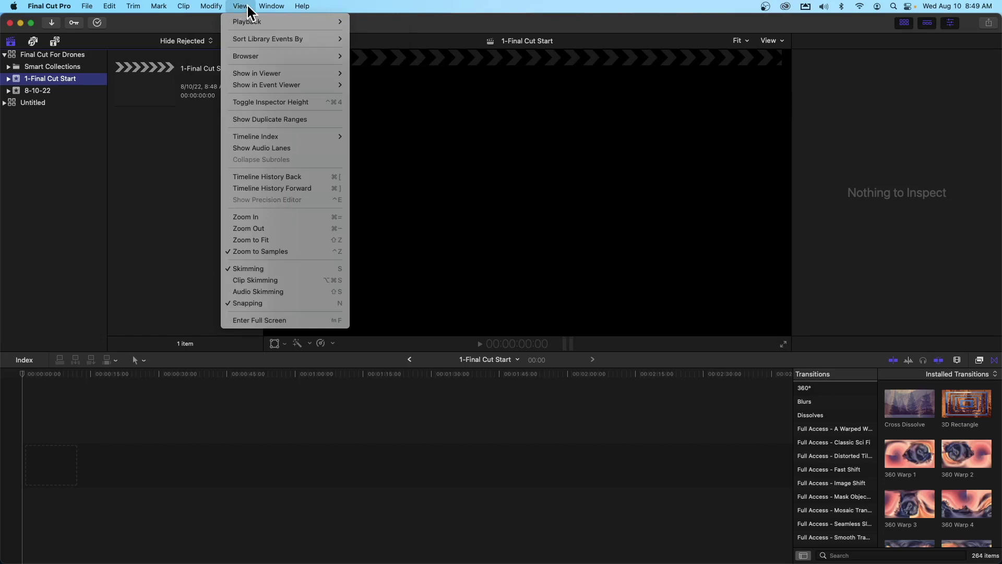
{"action": "mouse_move", "coordinate": [274, 10]}
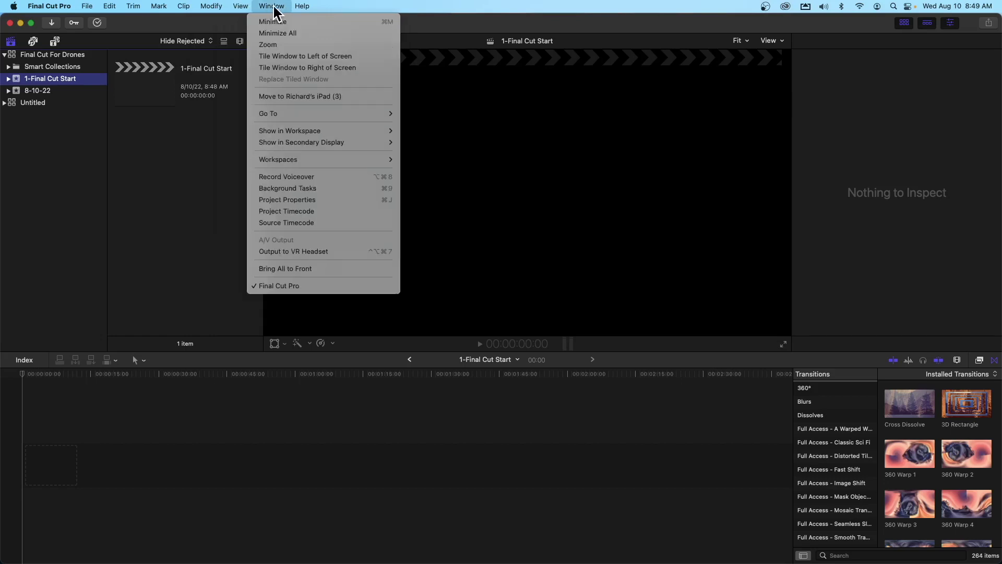
{"action": "mouse_move", "coordinate": [327, 131]}
{"action": "left_click", "coordinate": [461, 24]}
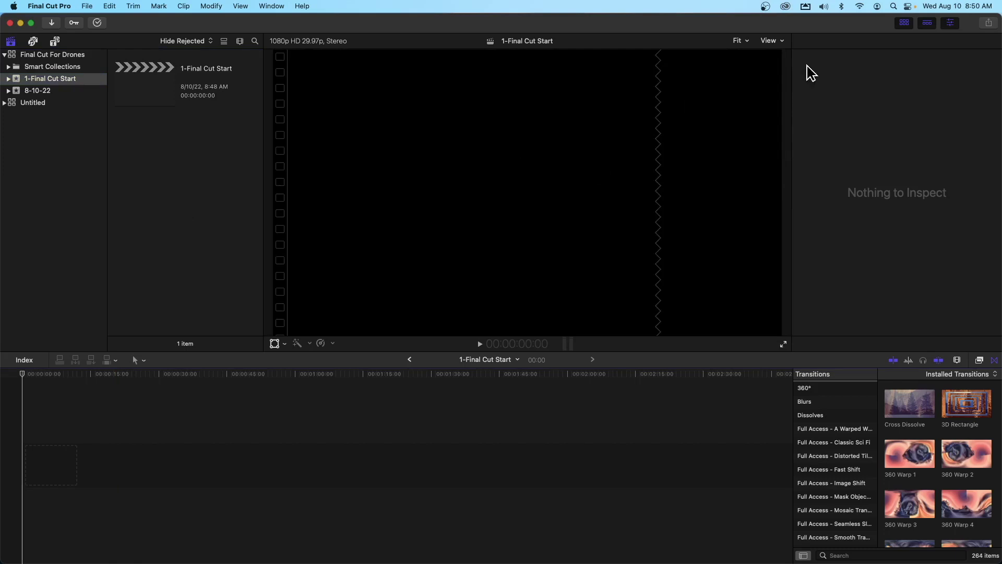
Review the viewer's zoom levels and its display, quality and overlay options without changing any of them
{"action": "left_click", "coordinate": [746, 41]}
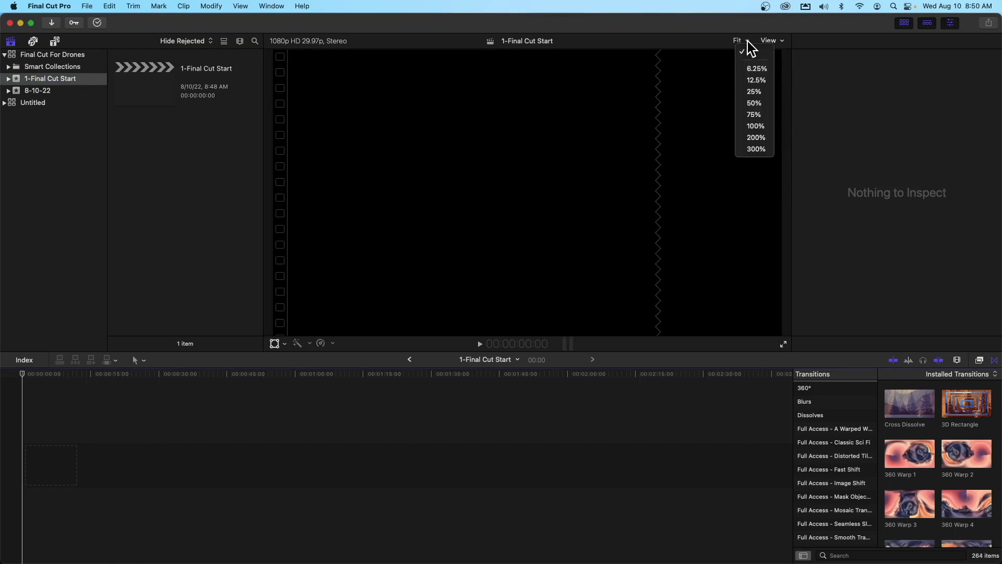
{"action": "left_click", "coordinate": [751, 50]}
{"action": "left_click", "coordinate": [775, 43]}
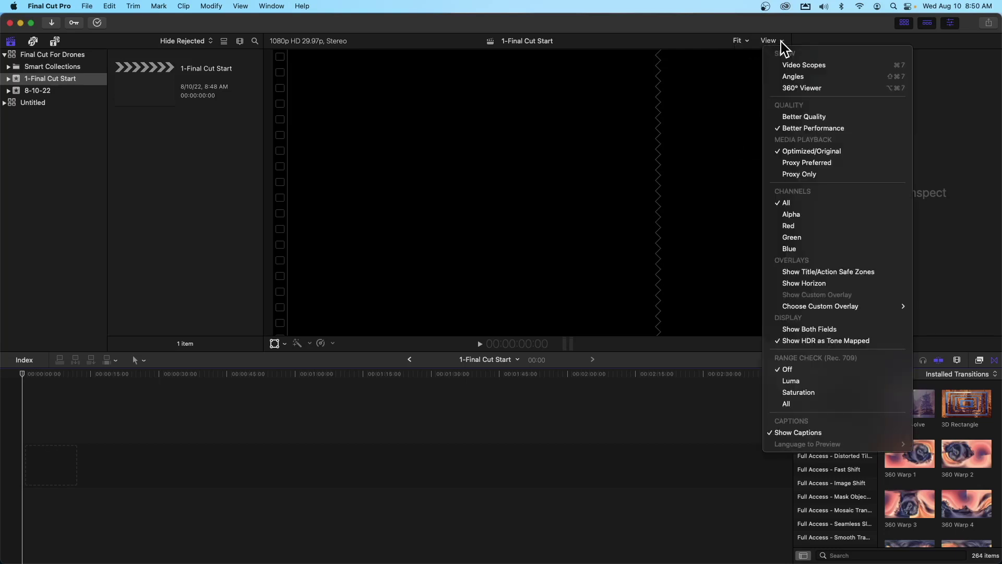
{"action": "left_click", "coordinate": [782, 42]}
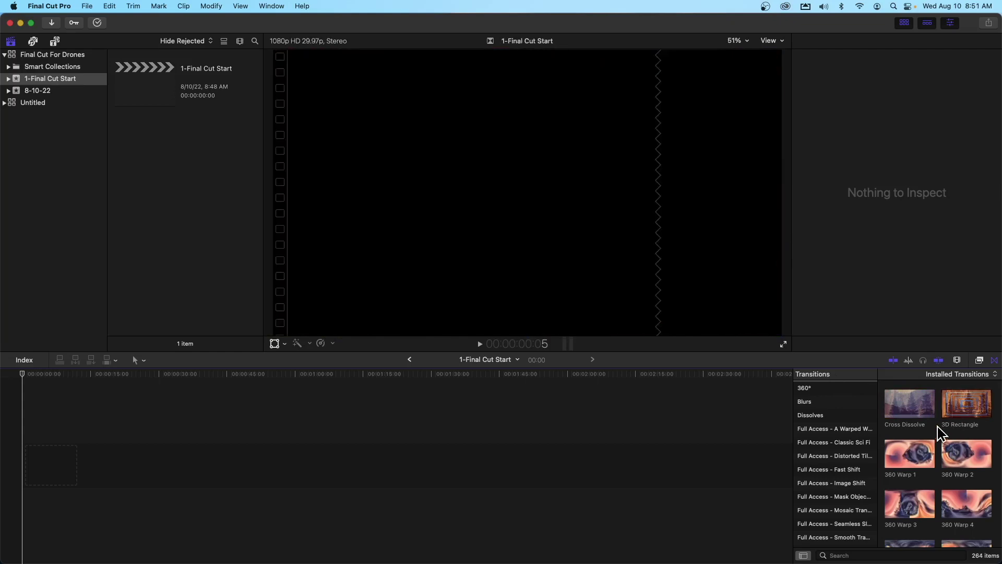
Show the effects browser instead of the transitions, and look at the titles and generators before returning to the libraries
{"action": "left_click", "coordinate": [980, 360]}
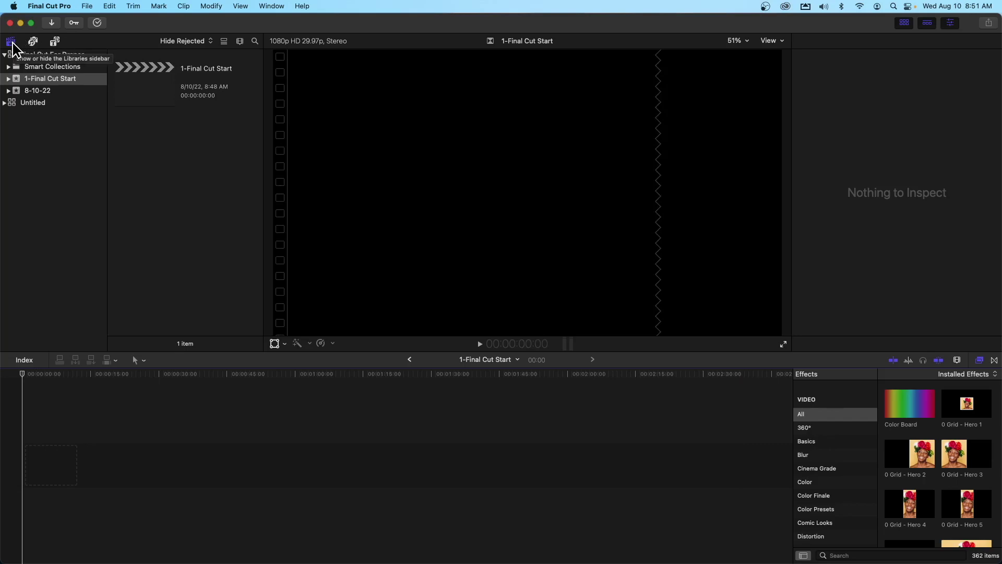
{"action": "left_click", "coordinate": [55, 42]}
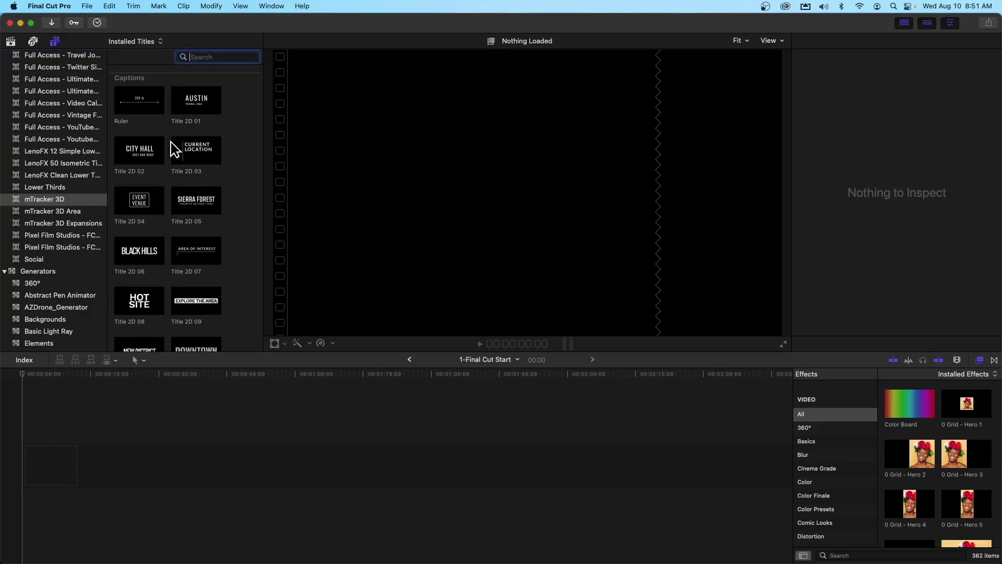
{"action": "left_click", "coordinate": [10, 42]}
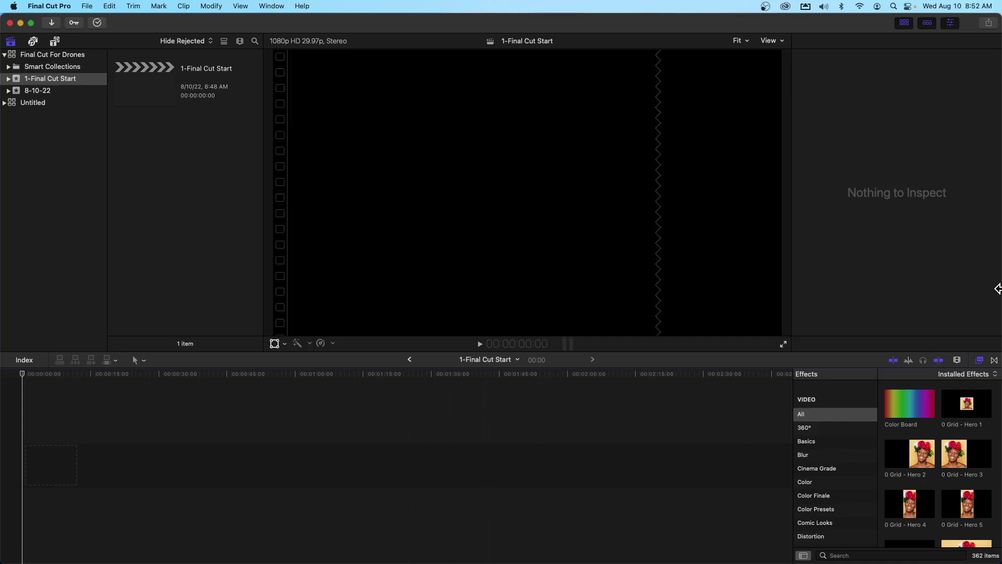
Narrow the editing window to uncover the desktop and open DN_Video inside 1 FinalCut_Drone_Video_Editing on the All Email drive in Finder
{"action": "left_click_drag", "start_coordinate": [991, 285], "coordinate": [842, 283]}
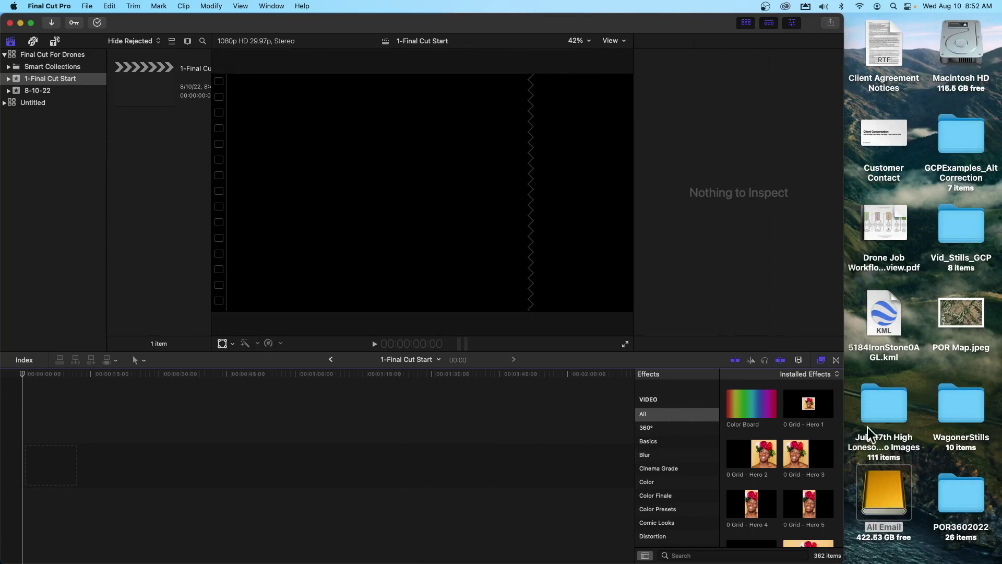
{"action": "left_click", "coordinate": [890, 496]}
{"action": "double_click", "coordinate": [890, 496]}
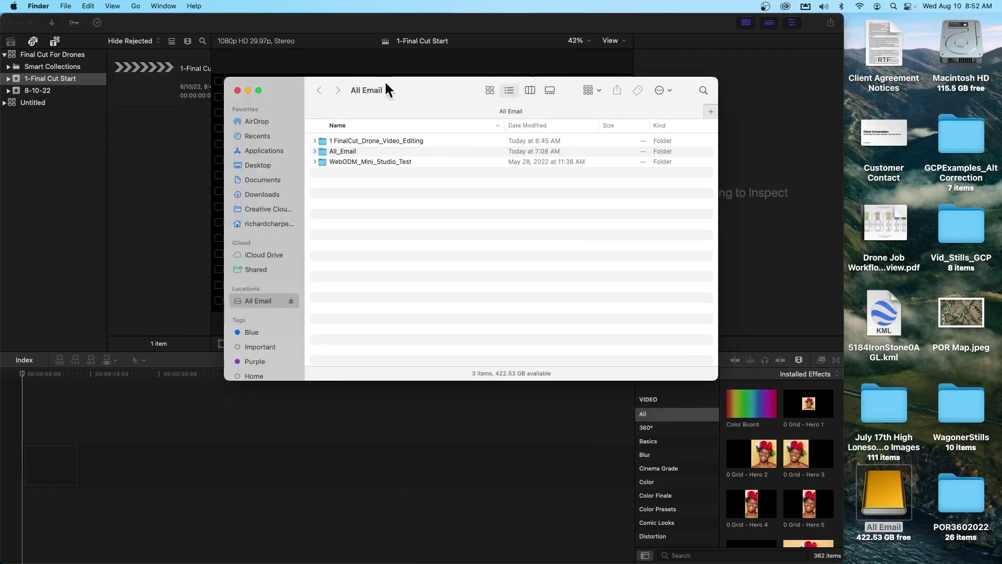
{"action": "double_click", "coordinate": [408, 141]}
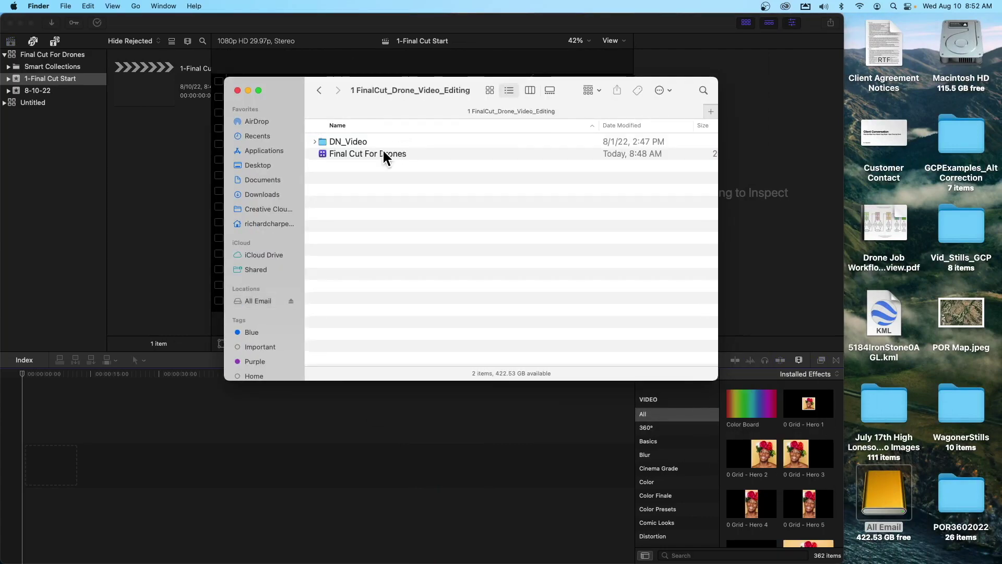
{"action": "left_click", "coordinate": [382, 153]}
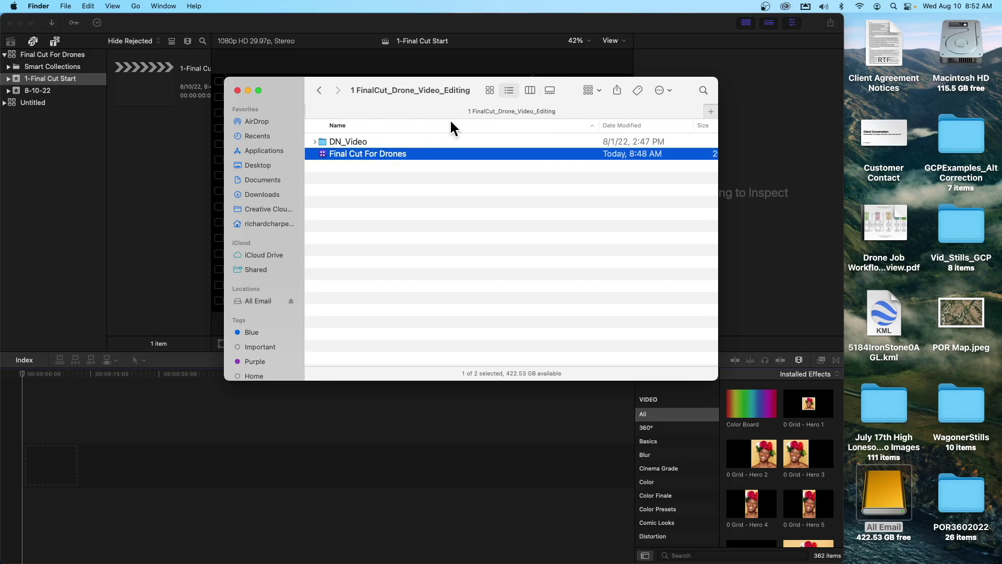
{"action": "left_click_drag", "start_coordinate": [409, 79], "coordinate": [677, 125]}
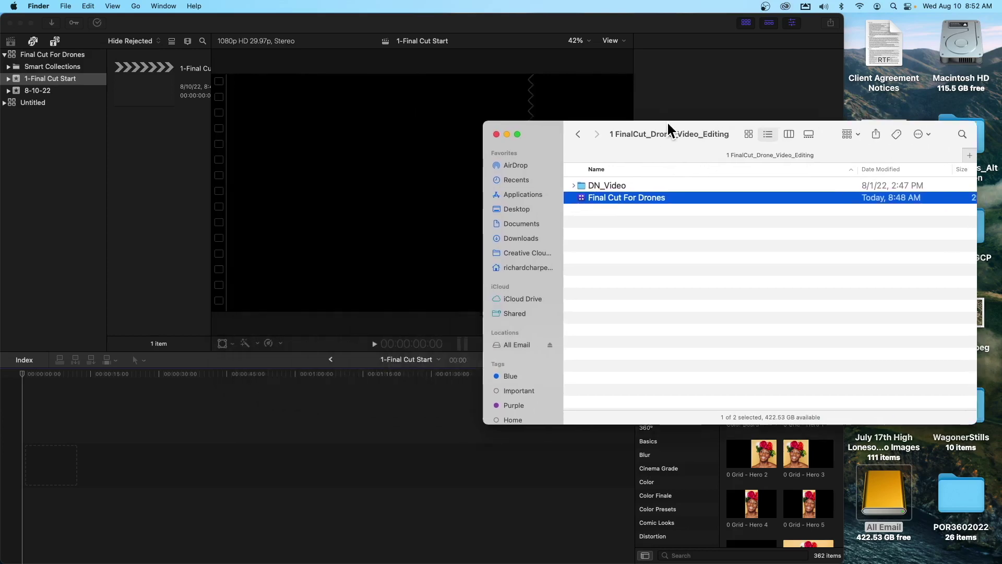
{"action": "double_click", "coordinate": [624, 188]}
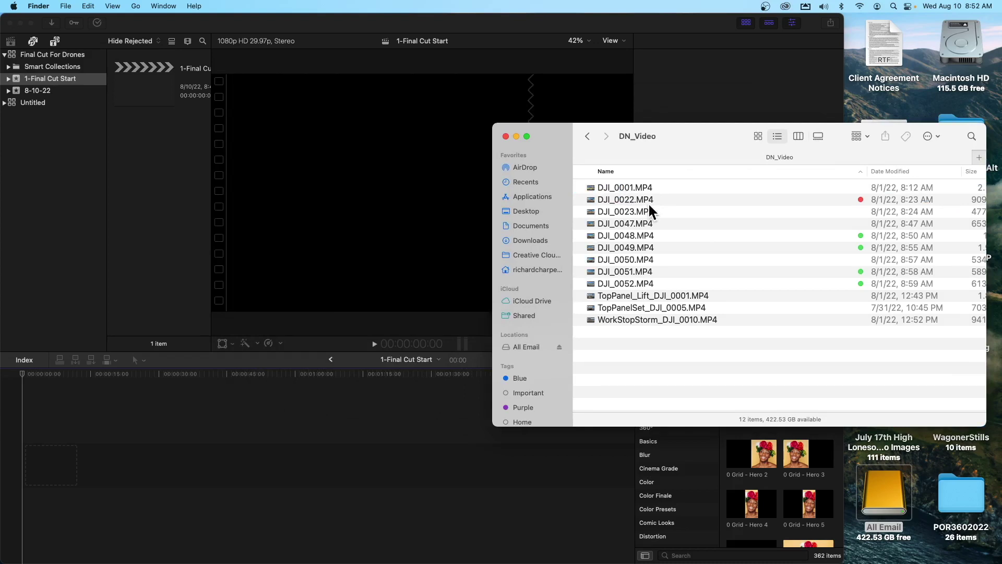
Add DJI_0022.MP4 from the DN_Video folder to the start of the project timeline and restore the editing window's full width
{"action": "left_click", "coordinate": [666, 202]}
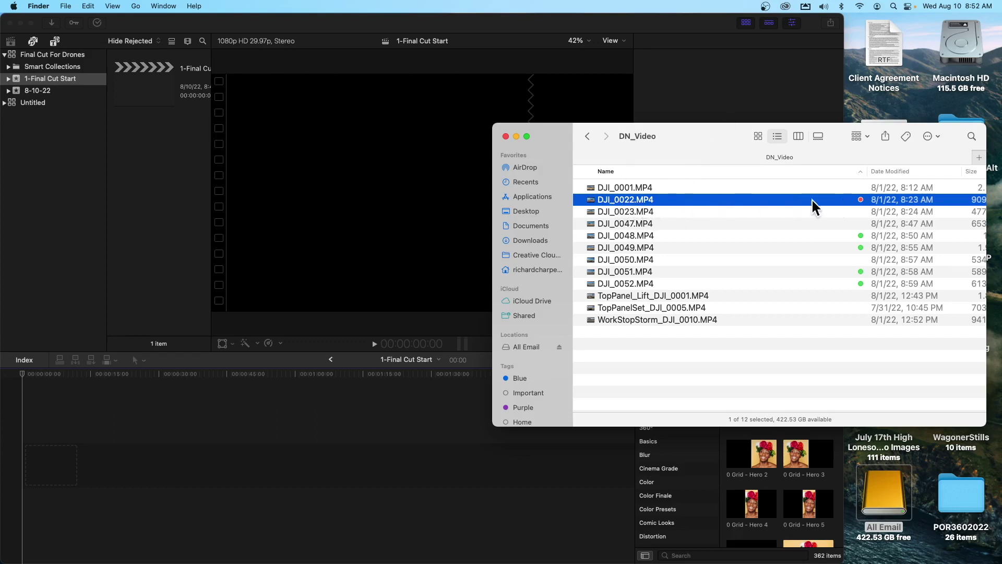
{"action": "left_click_drag", "start_coordinate": [679, 205], "coordinate": [32, 465]}
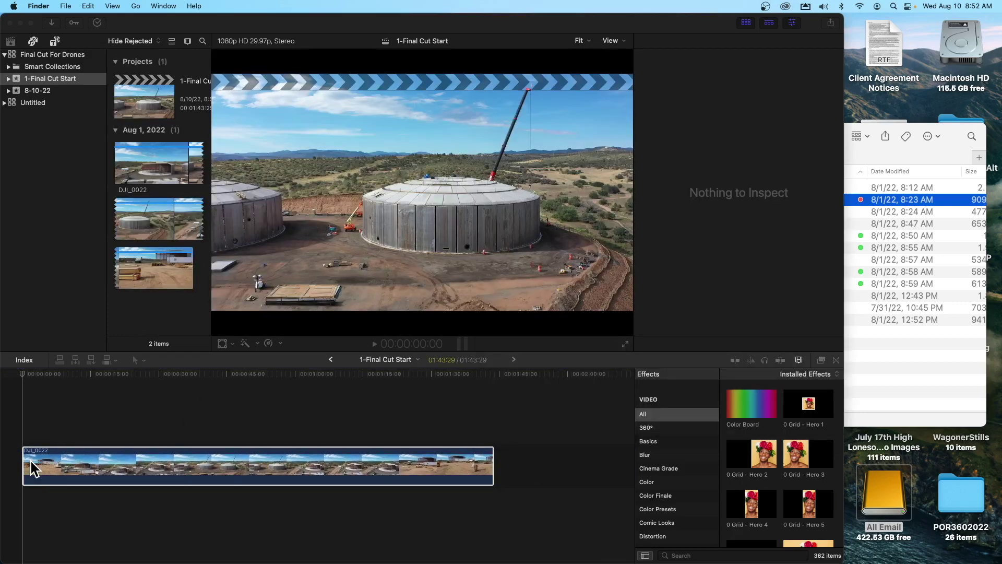
{"action": "left_click", "coordinate": [882, 166]}
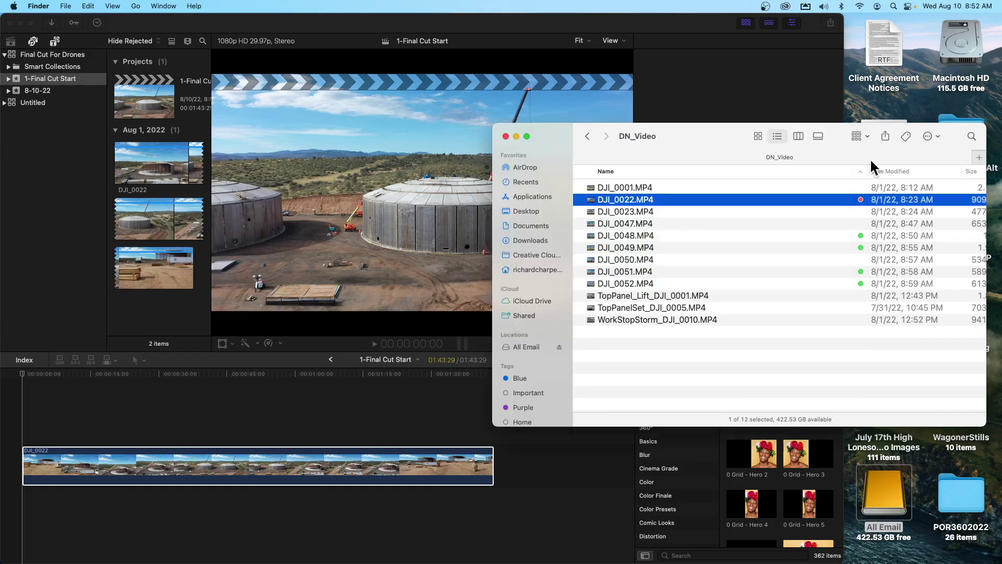
{"action": "left_click", "coordinate": [505, 136]}
{"action": "left_click", "coordinate": [841, 189]}
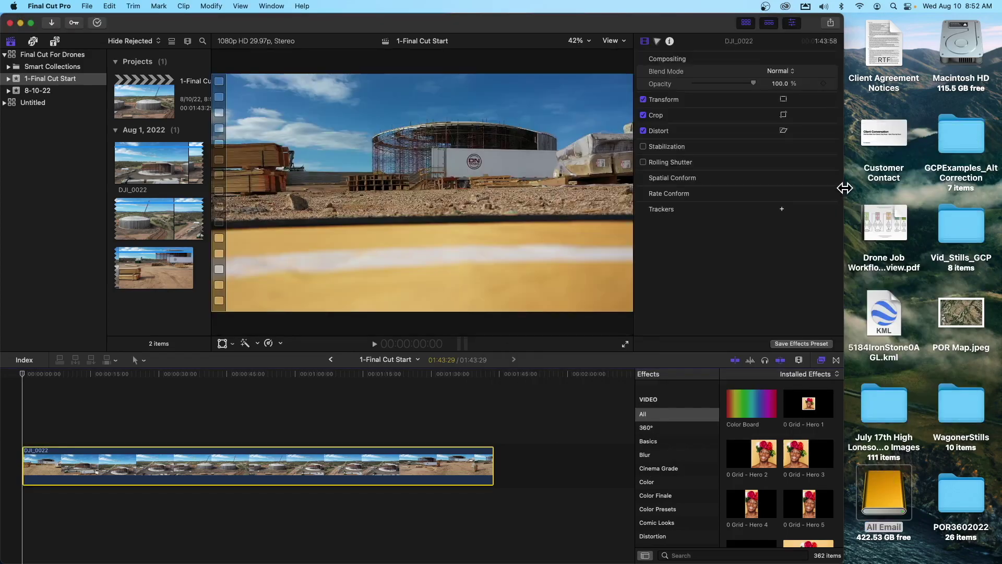
{"action": "left_click_drag", "start_coordinate": [843, 190], "coordinate": [998, 190]}
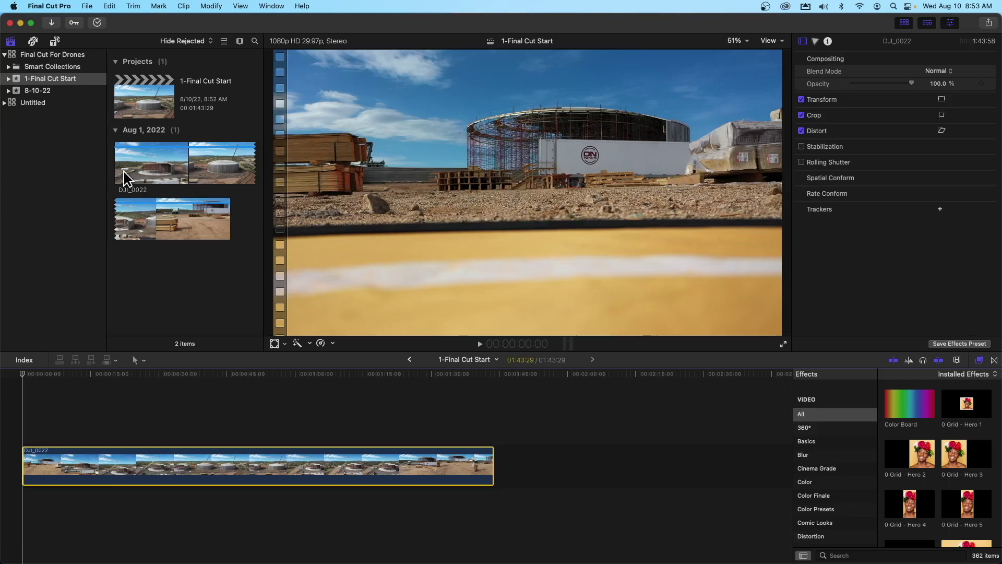
Skim through the DJI_0022 clip in the event browser and place the playhead at the clip's end in the timeline
{"action": "left_click", "coordinate": [73, 186]}
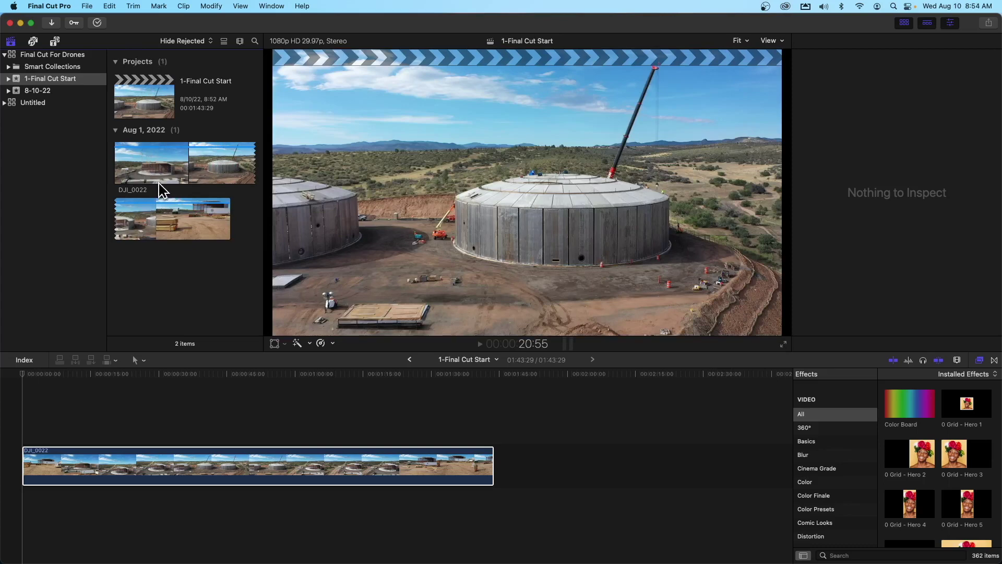
{"action": "left_click", "coordinate": [159, 219]}
{"action": "left_click", "coordinate": [124, 180]}
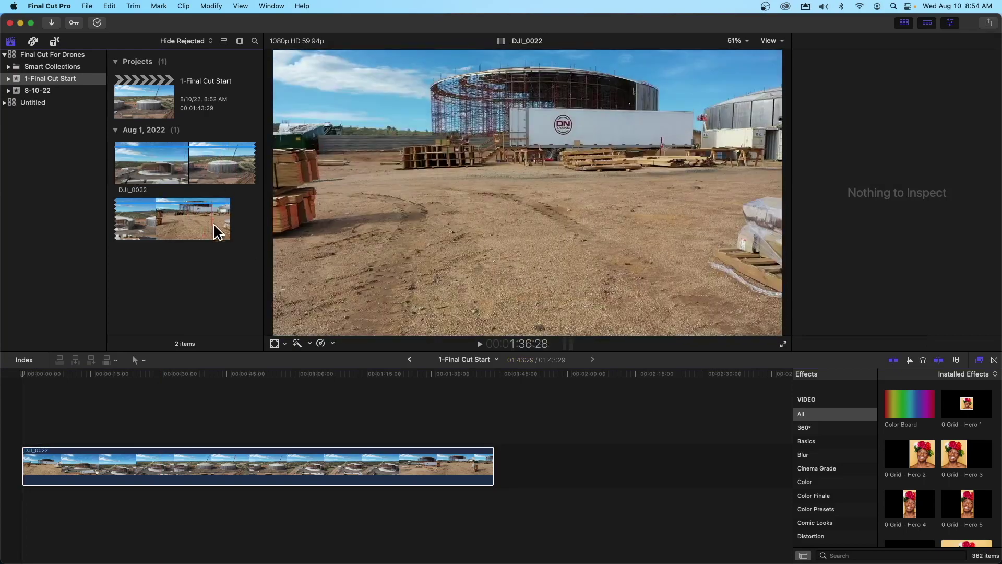
{"action": "left_click", "coordinate": [438, 430]}
{"action": "left_click", "coordinate": [500, 423]}
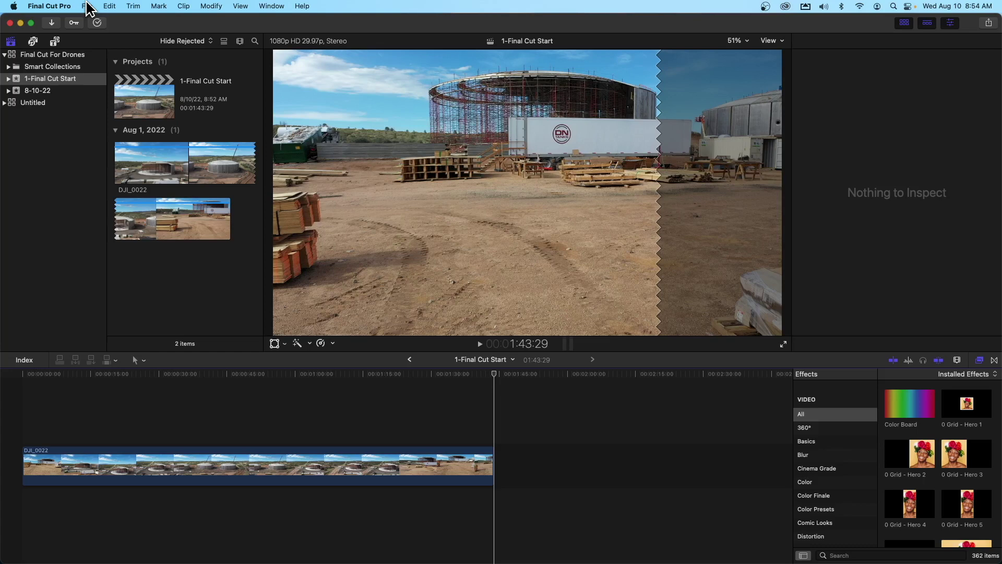
Start a media import and expand 1 FinalCut_Drone_Video_Editing and its DN_Video subfolder on the All Email drive
{"action": "left_click", "coordinate": [87, 6]}
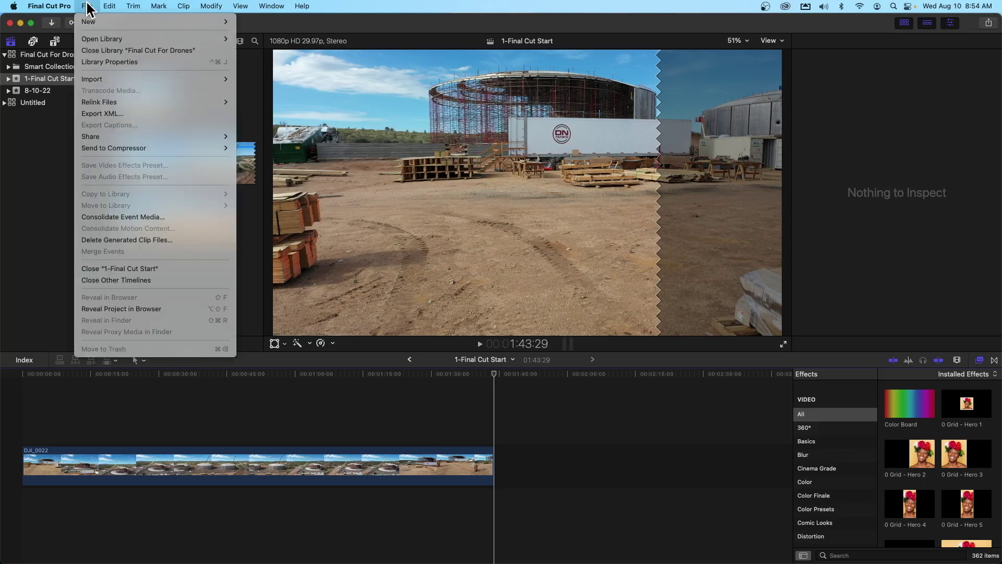
{"action": "left_click", "coordinate": [88, 7]}
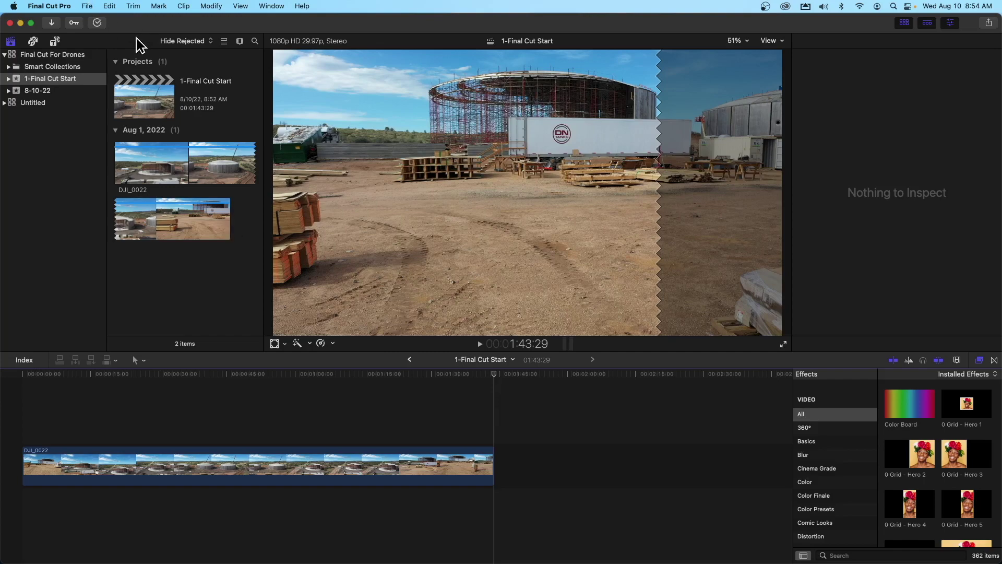
{"action": "left_click", "coordinate": [87, 6]}
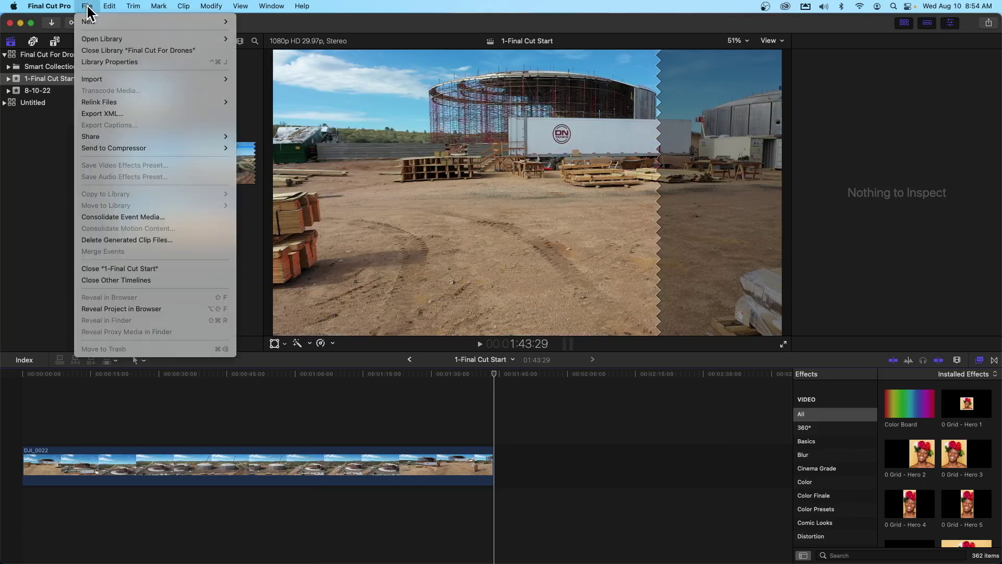
{"action": "mouse_move", "coordinate": [123, 82]}
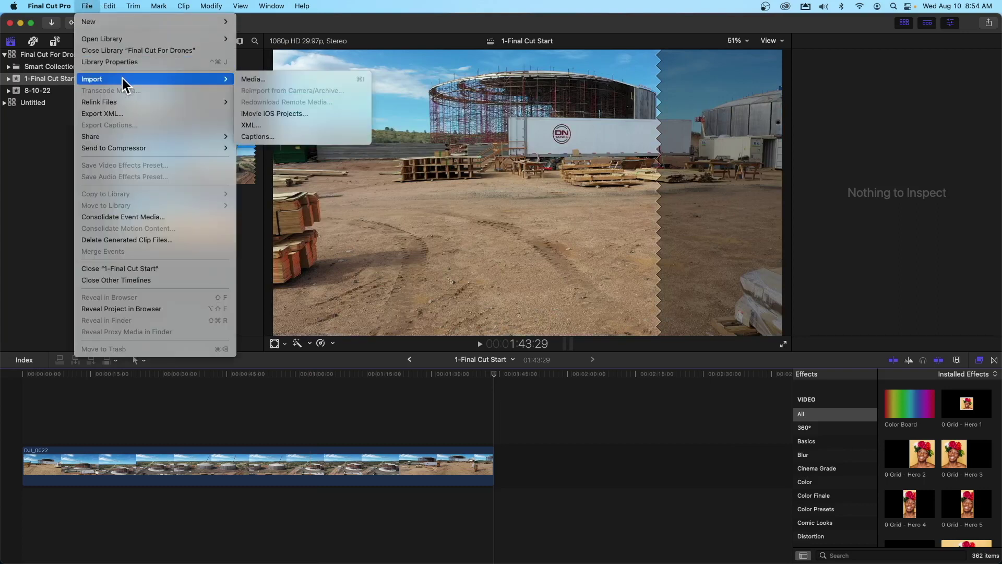
{"action": "left_click", "coordinate": [267, 80]}
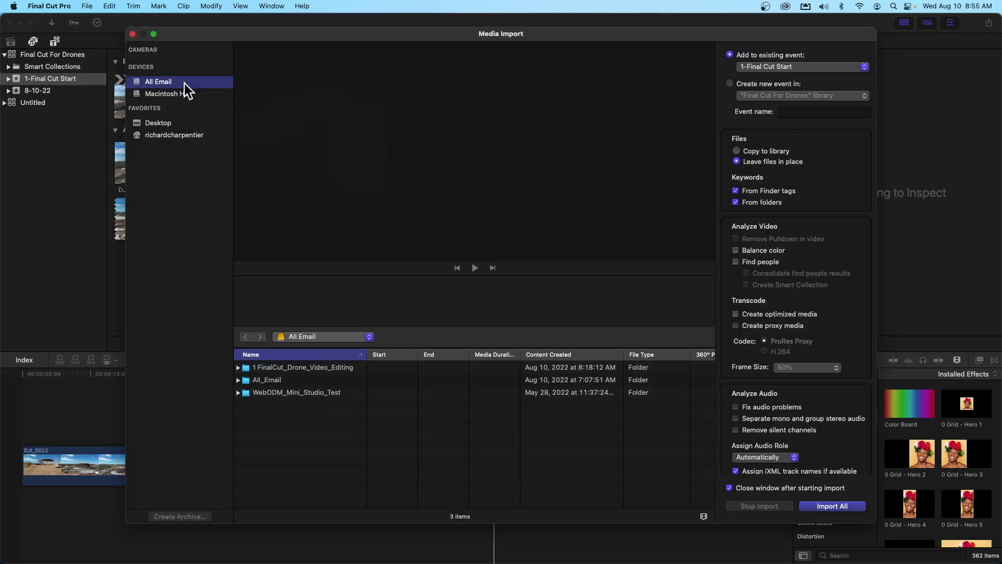
{"action": "left_click", "coordinate": [307, 367]}
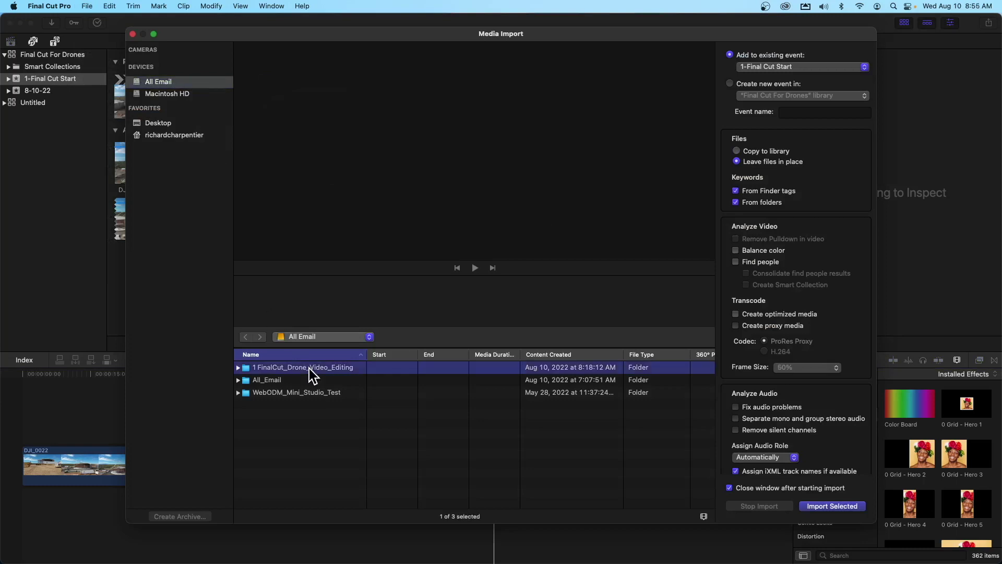
{"action": "left_click", "coordinate": [238, 367]}
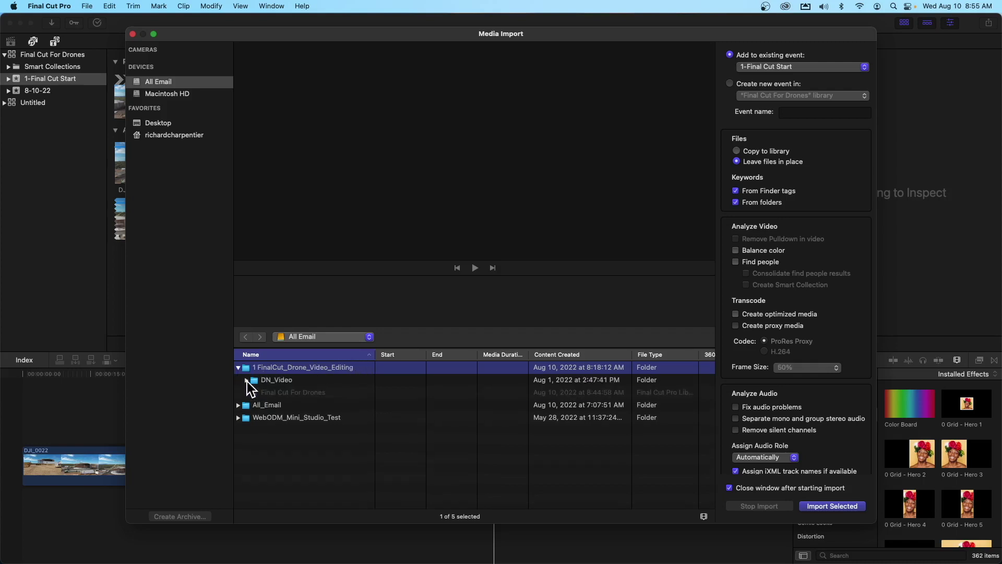
{"action": "left_click", "coordinate": [246, 380]}
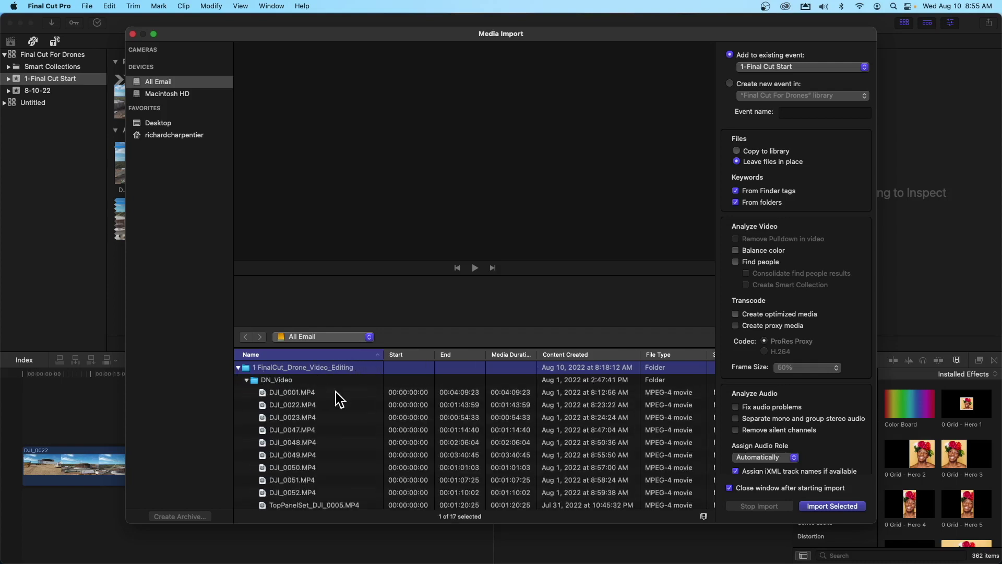
Import DJI_0048.MP4 into the existing 1-Final Cut Start event, leaving the files in place
{"action": "left_click", "coordinate": [318, 442]}
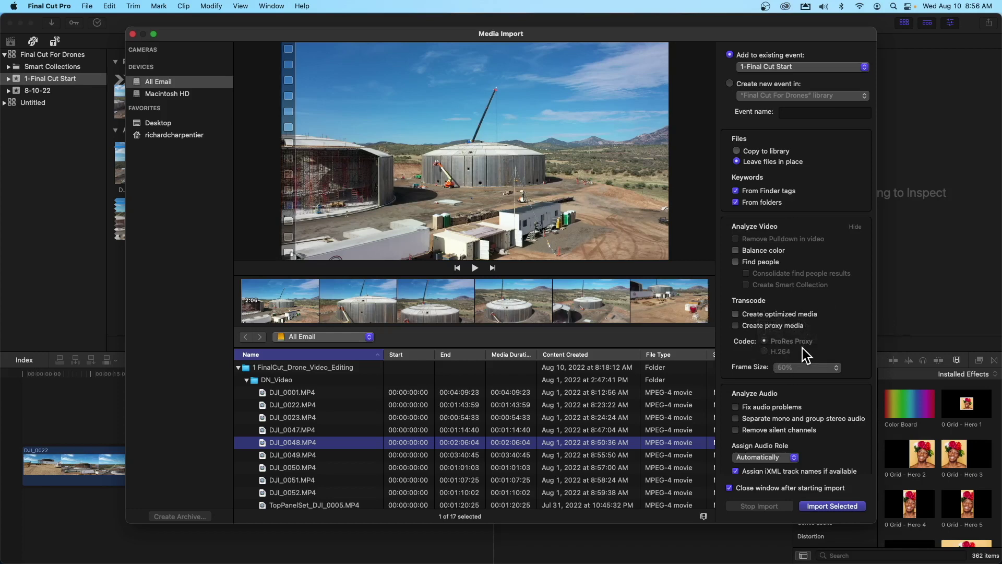
{"action": "scroll", "coordinate": [801, 353], "scroll_direction": "down", "scroll_amount": 1}
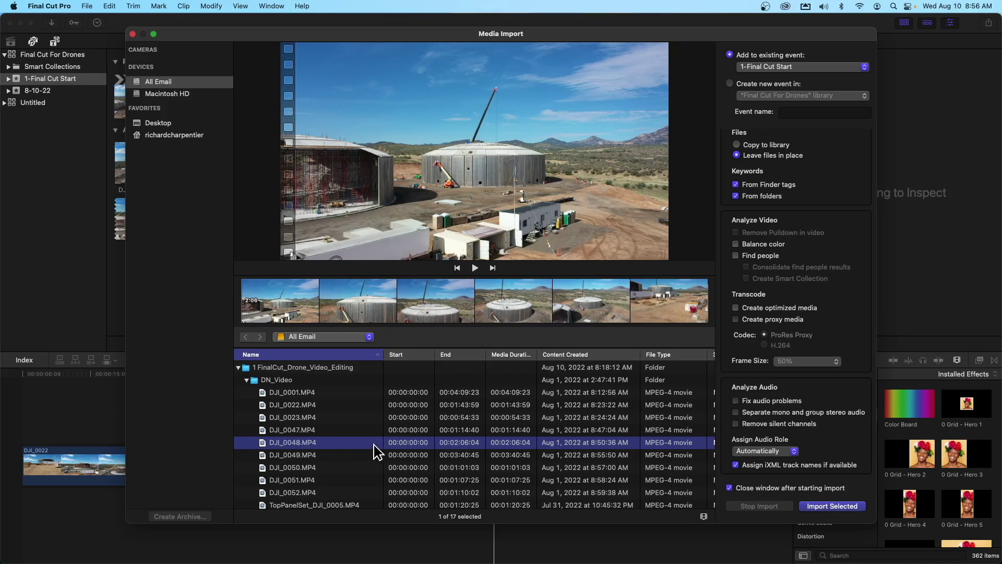
{"action": "left_click", "coordinate": [830, 506]}
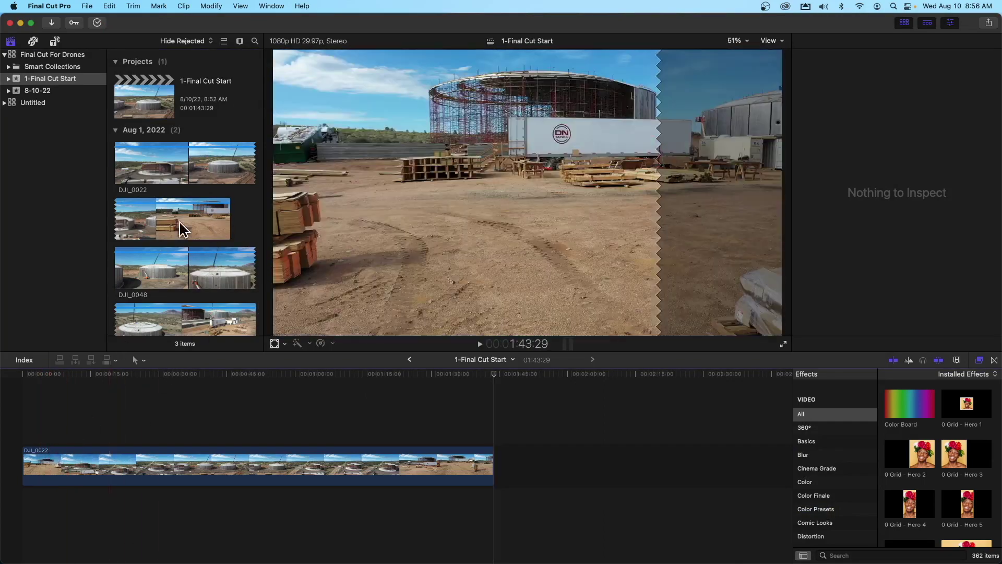
Append the DJI_0048 clip directly after DJI_0022 in the timeline and select the DJI_0022 clip there
{"action": "left_click", "coordinate": [159, 143]}
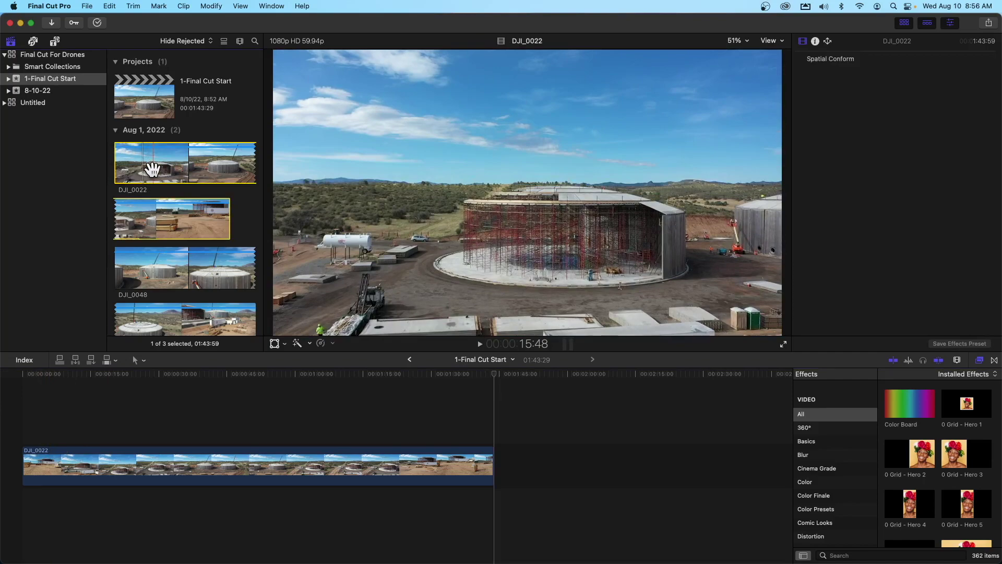
{"action": "left_click", "coordinate": [153, 275]}
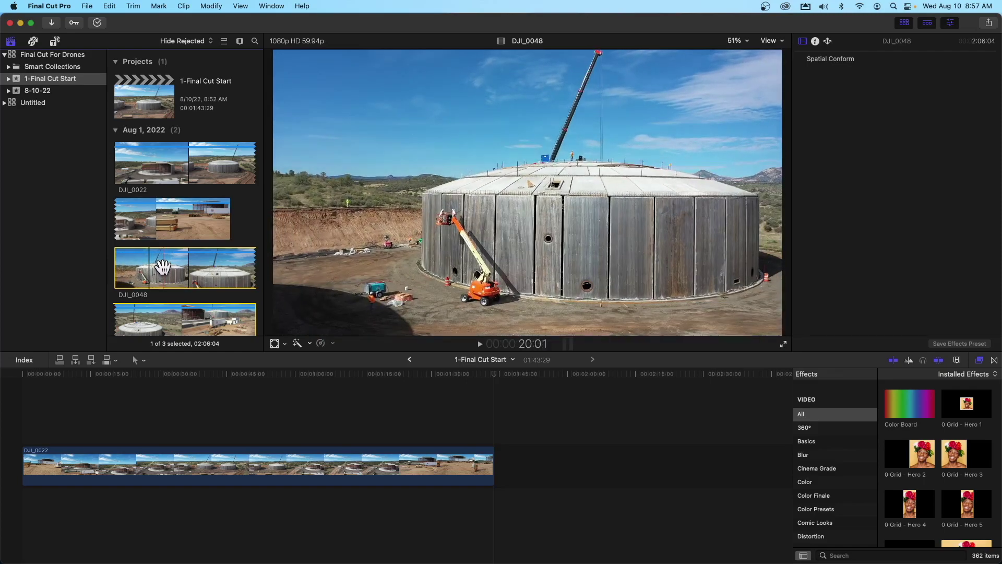
{"action": "left_click_drag", "start_coordinate": [162, 268], "coordinate": [498, 460]}
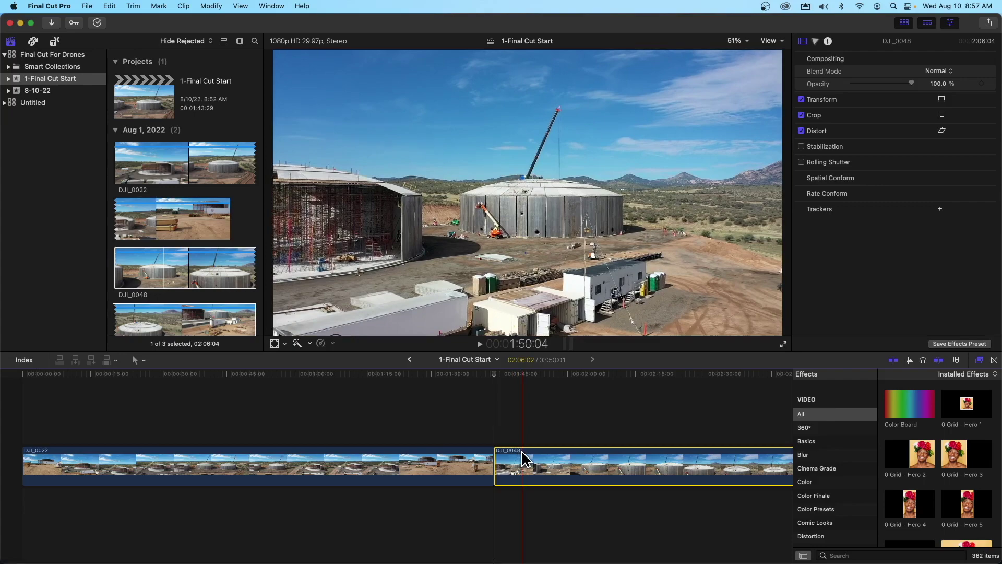
{"action": "left_click", "coordinate": [415, 455]}
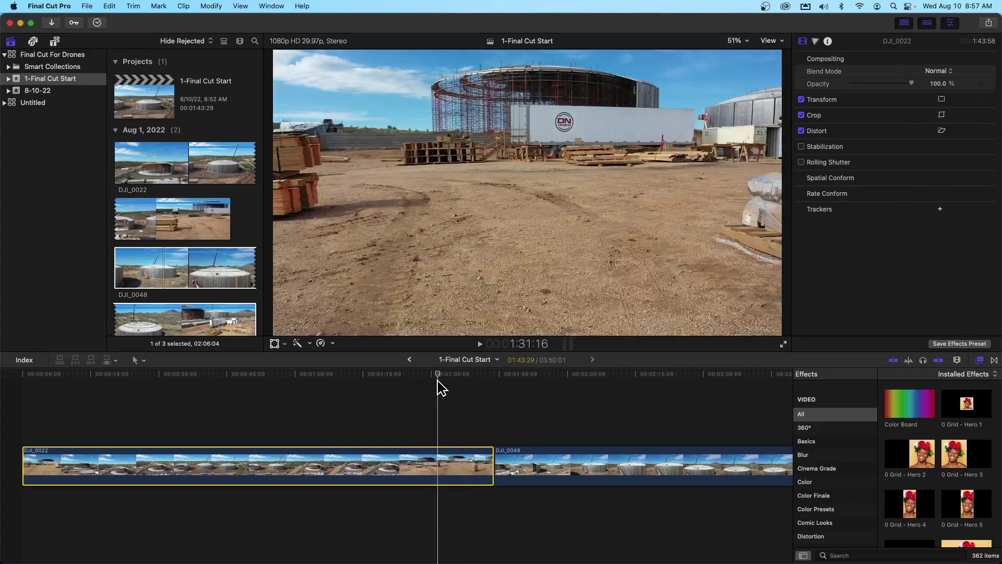
Turn on Stabilization for the DJI_0022 clip and the DJI_0048 clip in the timeline
{"action": "left_click", "coordinate": [430, 463]}
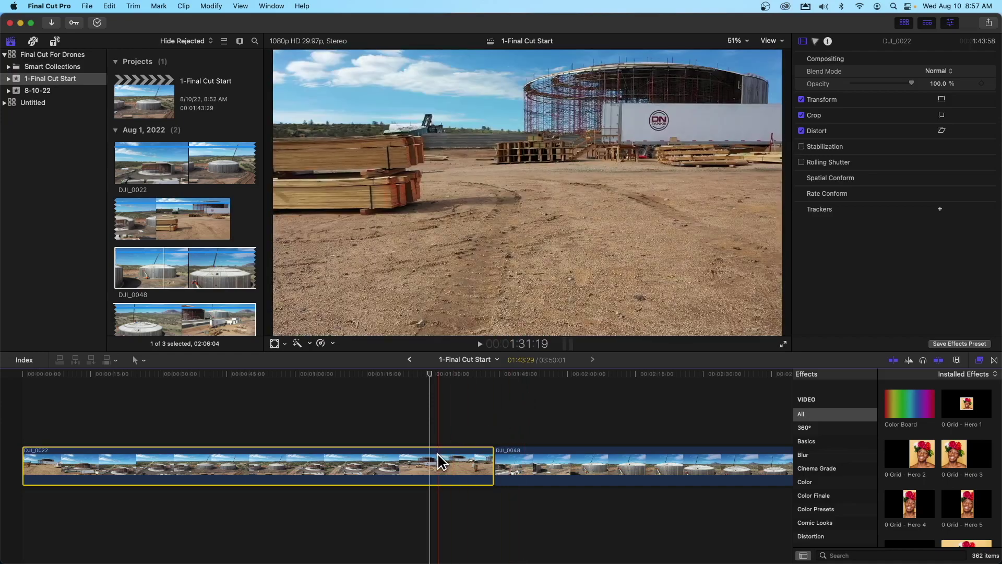
{"action": "left_click", "coordinate": [801, 146]}
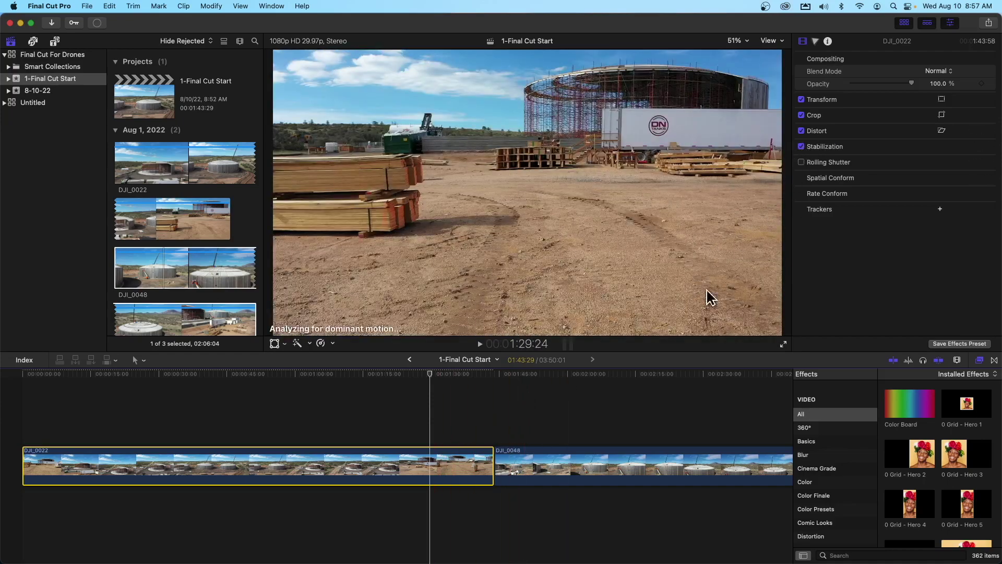
{"action": "left_click", "coordinate": [569, 459]}
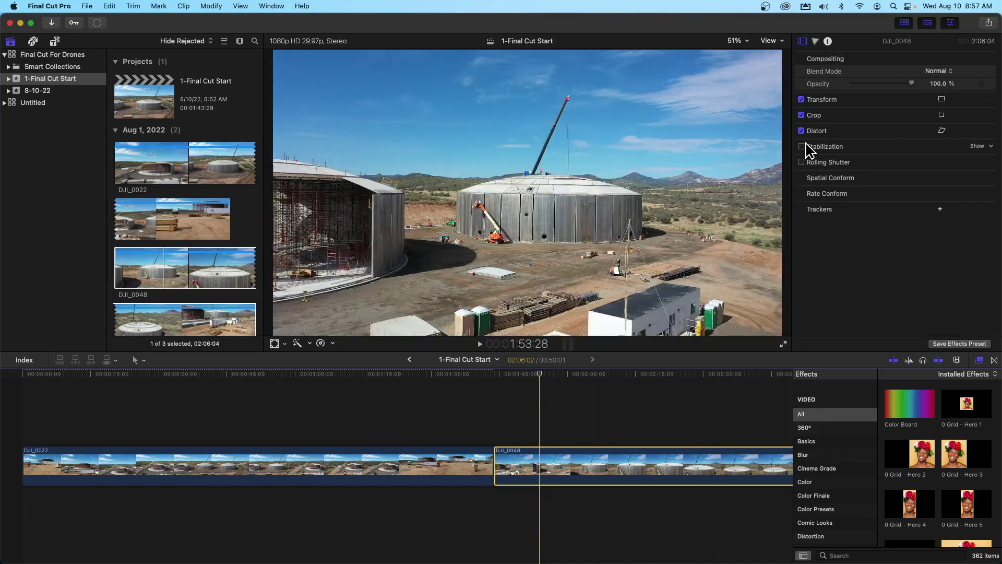
{"action": "left_click", "coordinate": [801, 147]}
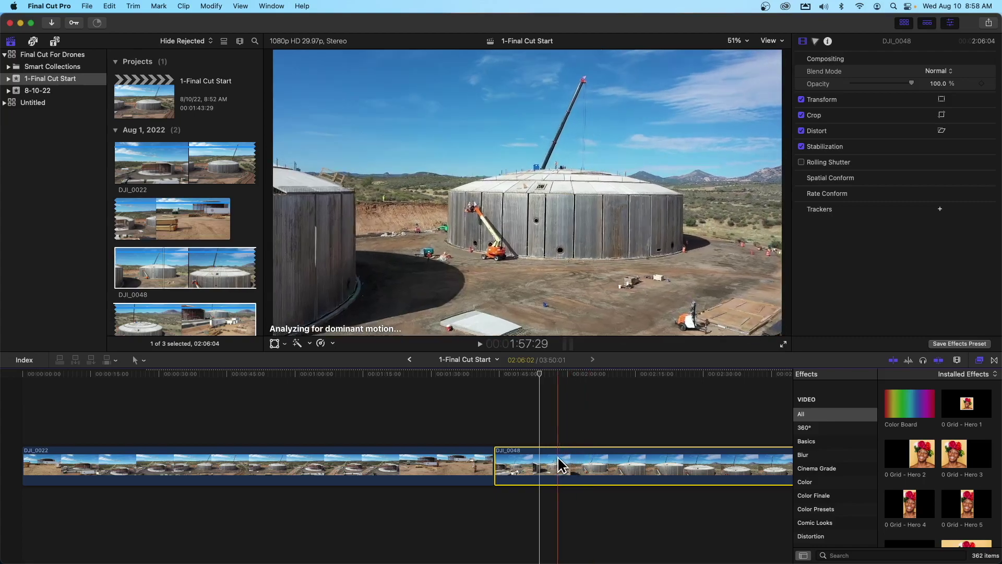
Examine the DJI_0048 clip's color correction controls and its clip information, down to the available media representations
{"action": "left_click", "coordinate": [816, 42]}
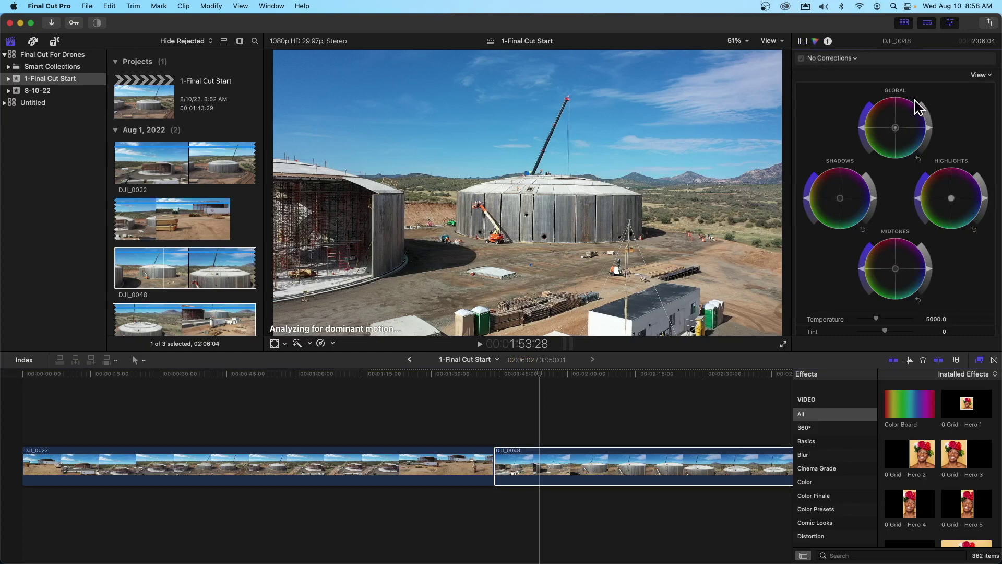
{"action": "left_click", "coordinate": [828, 41]}
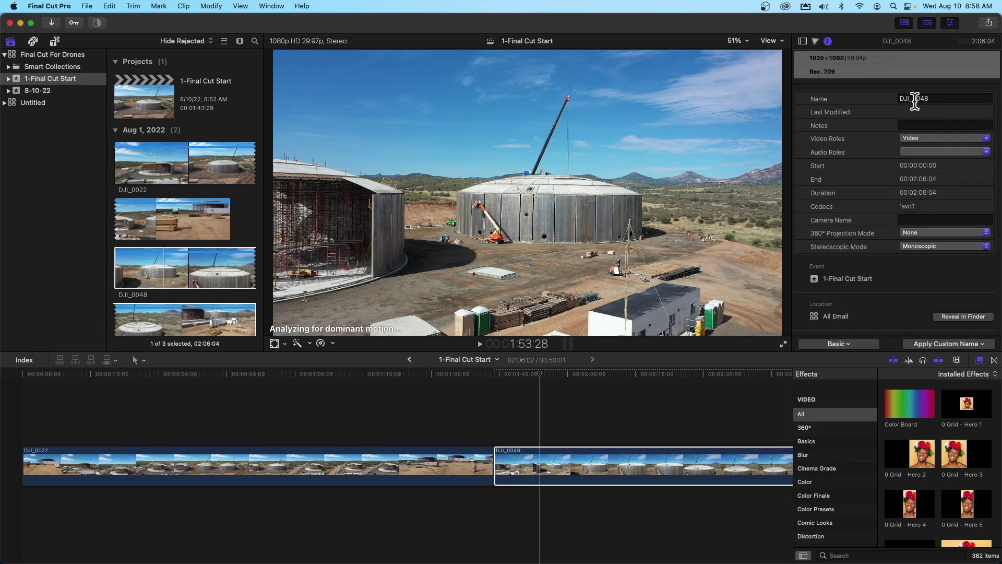
{"action": "left_click", "coordinate": [622, 468]}
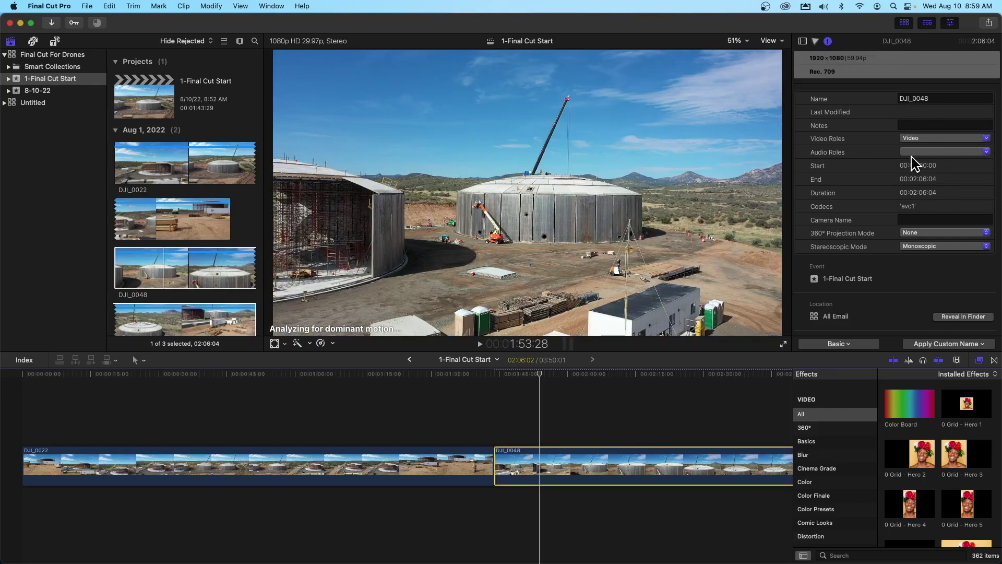
{"action": "scroll", "coordinate": [939, 166], "scroll_direction": "down", "scroll_amount": 2}
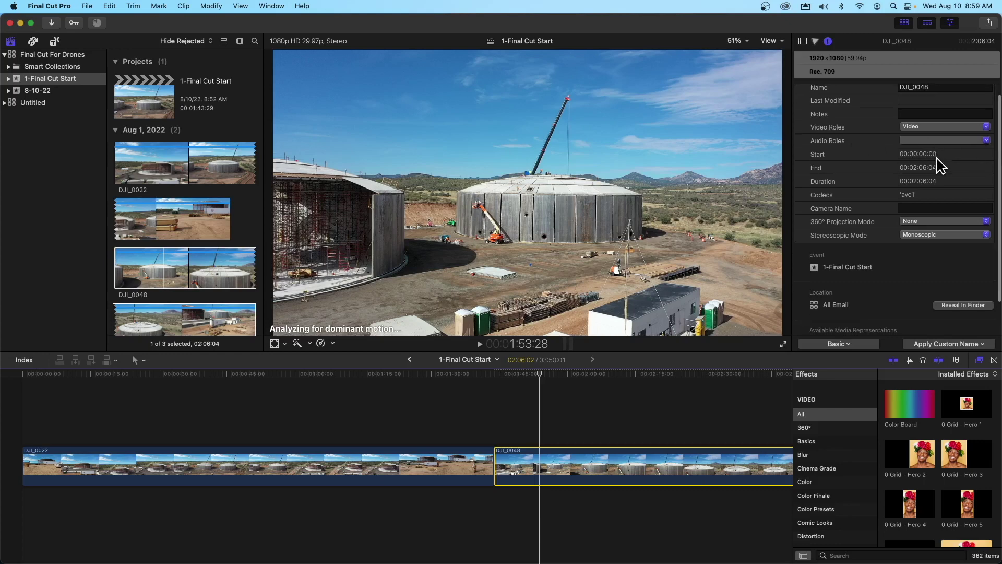
{"action": "scroll", "coordinate": [939, 166], "scroll_direction": "down", "scroll_amount": 2}
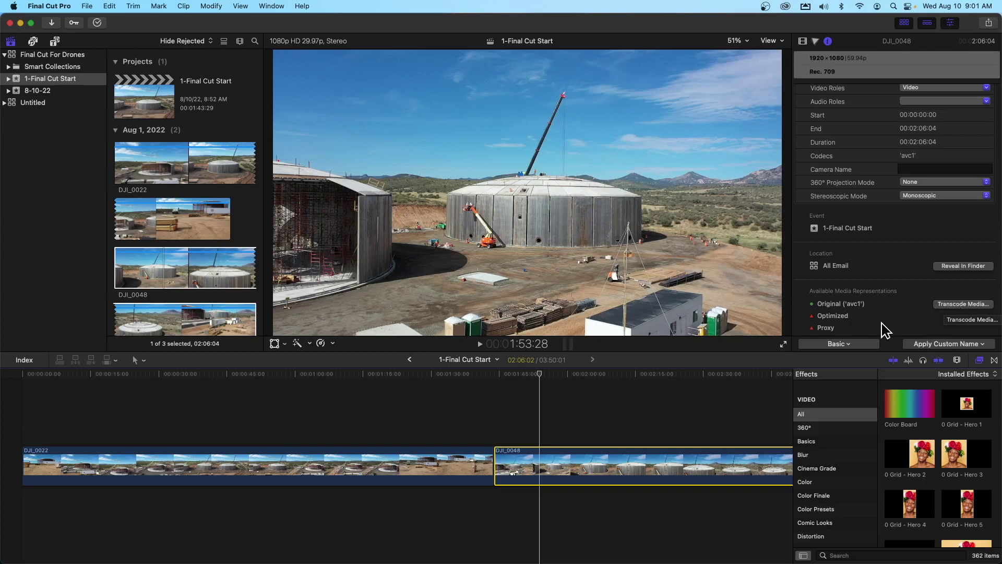
{"action": "left_click_drag", "start_coordinate": [539, 374], "coordinate": [364, 383]}
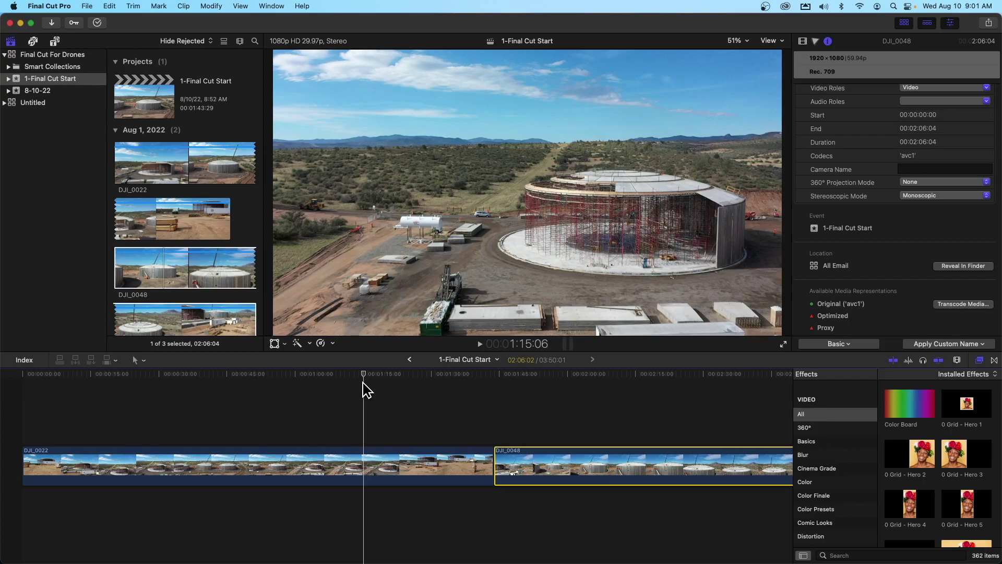
{"action": "left_click", "coordinate": [765, 6]}
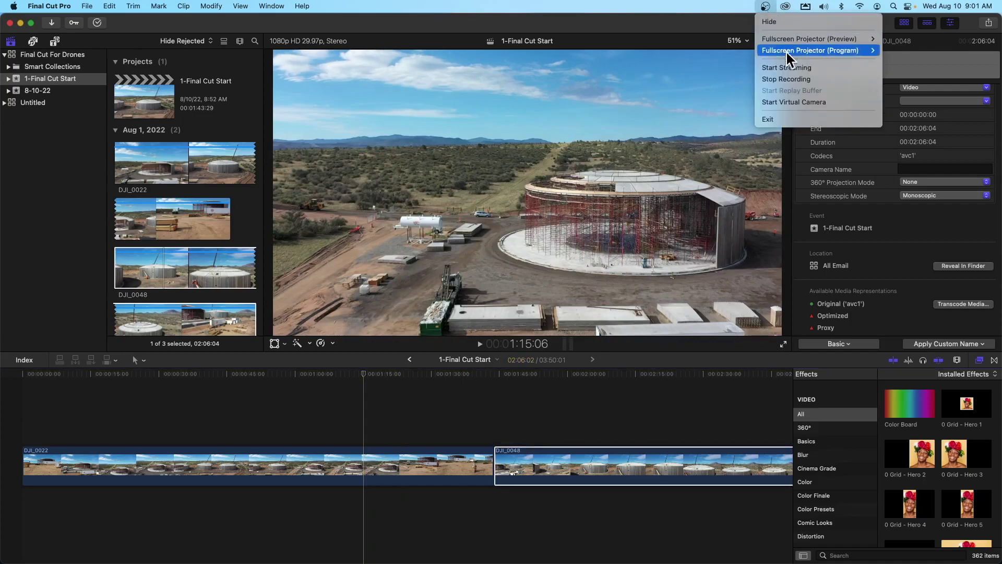
{"action": "left_click", "coordinate": [788, 79]}
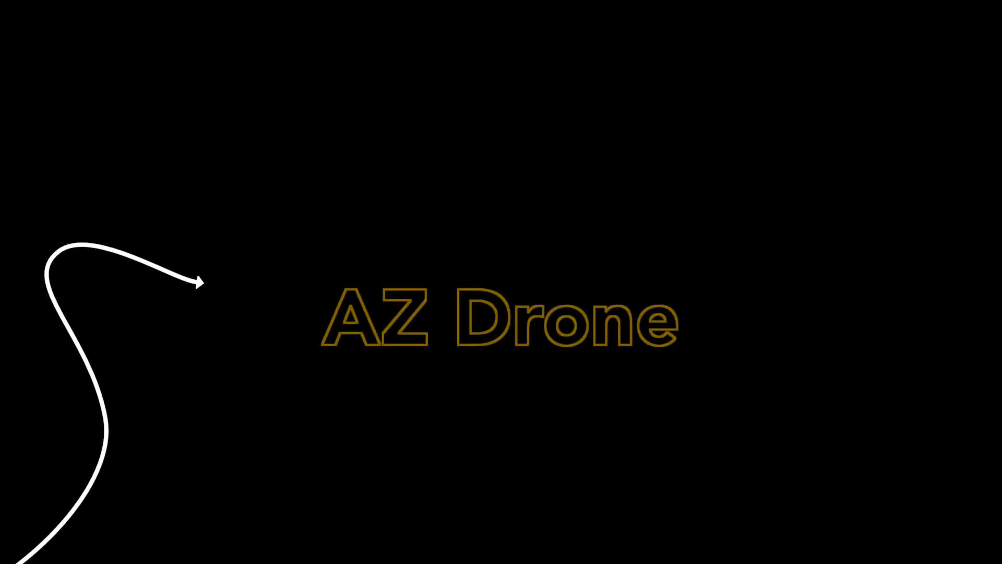